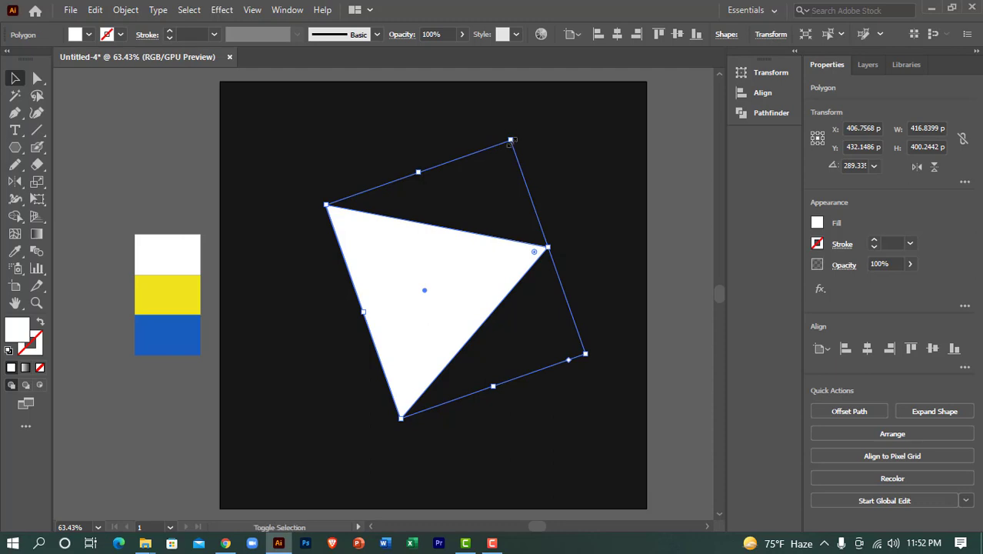
# Enlarge the white triangle to about 604 × 628 px, rotate it slightly and position it over the middle of the dark square.
pyautogui.moveTo(511, 140); pyautogui.dragTo(543, 154)
pyautogui.scroll(1, 668, 399)
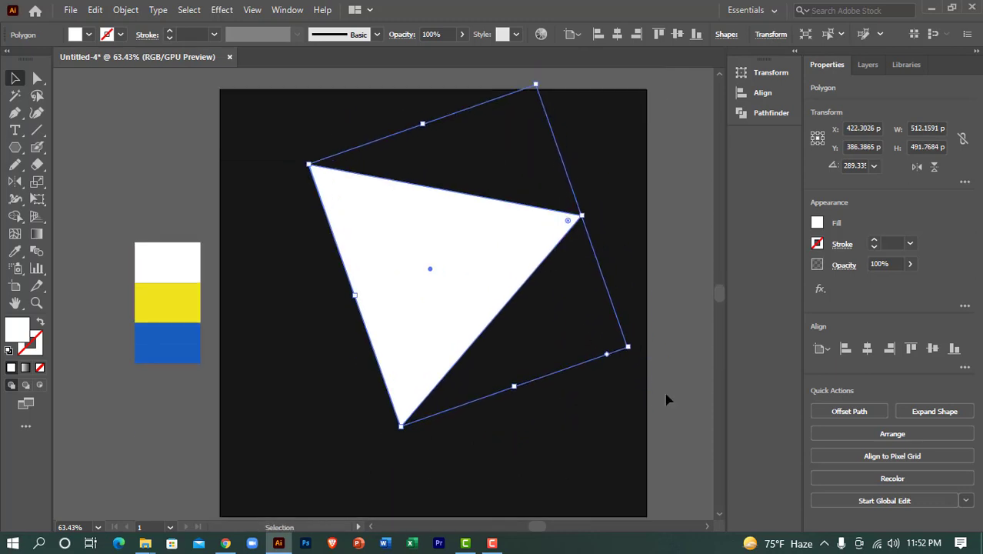
pyautogui.moveTo(630, 348); pyautogui.dragTo(647, 414)
pyautogui.moveTo(507, 323); pyautogui.dragTo(513, 347)
pyautogui.click(690, 311)
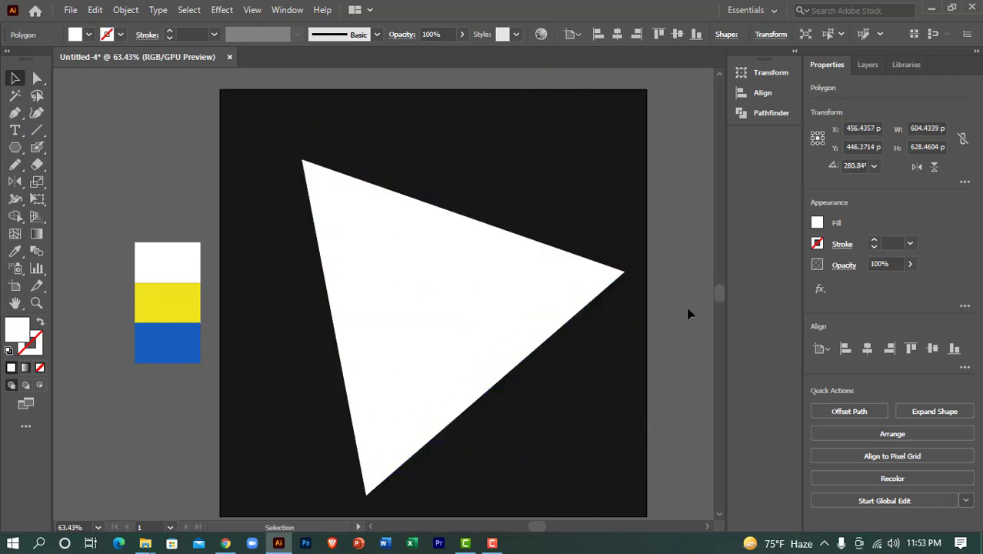
# Fill the white triangle with the blue sampled from the colour swatches beside the artboard.
pyautogui.scroll(-1, 662, 319)
pyautogui.click(432, 324)
pyautogui.press('i')
pyautogui.click(187, 317)
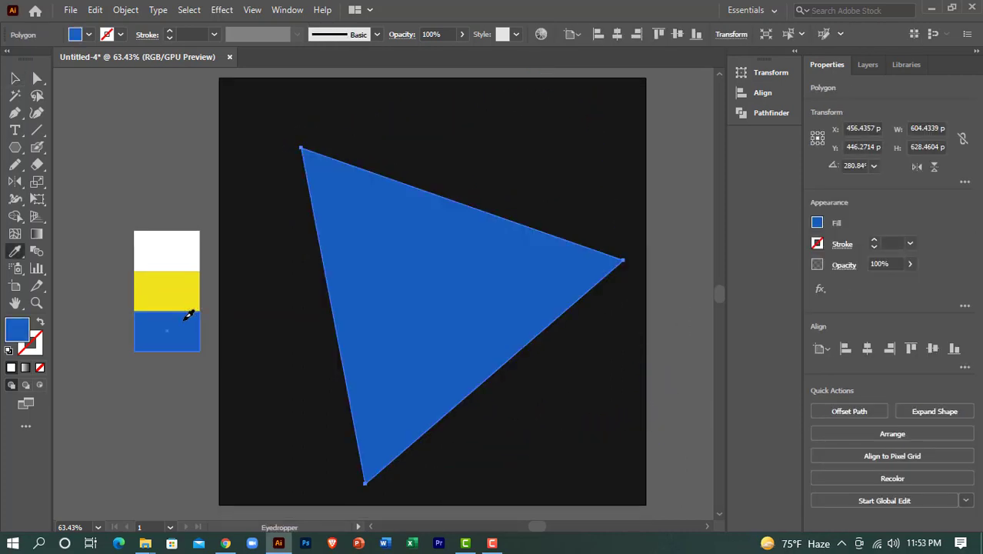
pyautogui.click(107, 91)
pyautogui.click(158, 331)
pyautogui.press('v')
pyautogui.click(98, 121)
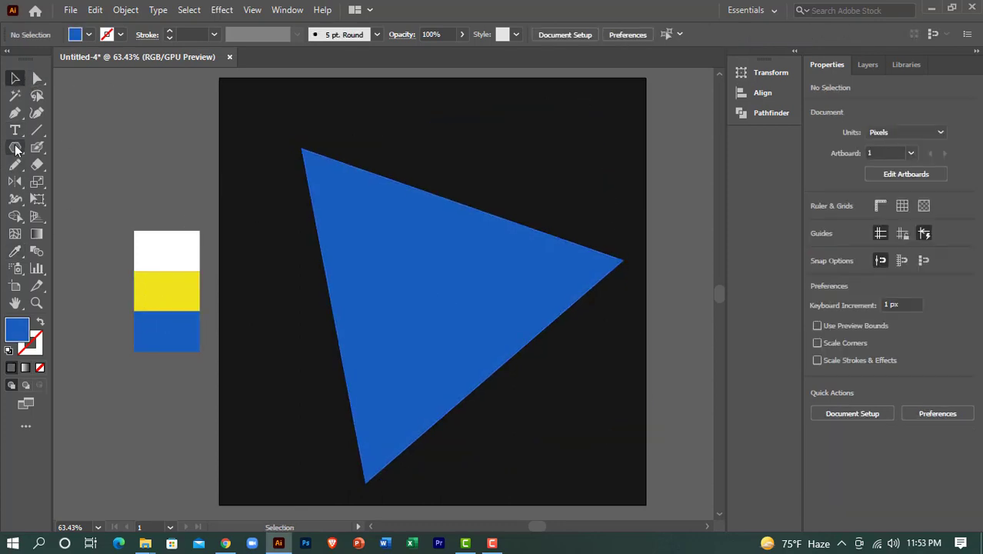
# Draw a circle about 335 px in diameter over the middle of the triangle and fill it with the white swatch colour.
pyautogui.moveTo(16, 150); pyautogui.dragTo(77, 181)
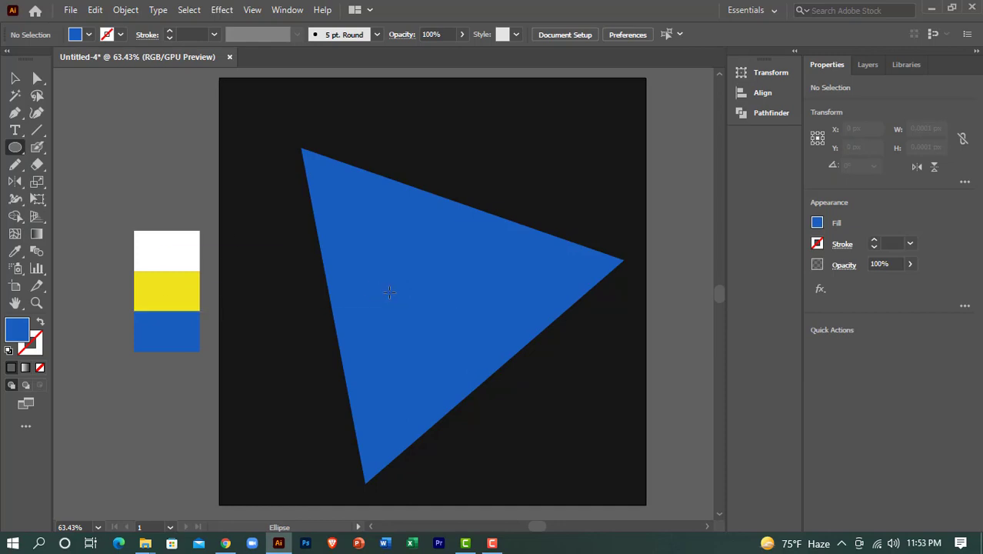
pyautogui.moveTo(430, 291); pyautogui.dragTo(520, 381)
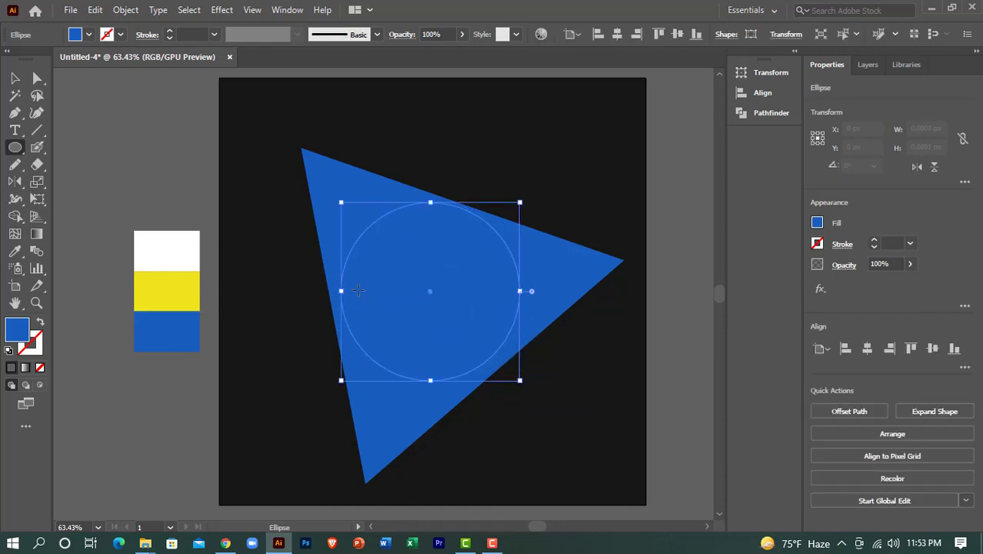
pyautogui.click(15, 80)
pyautogui.press('i')
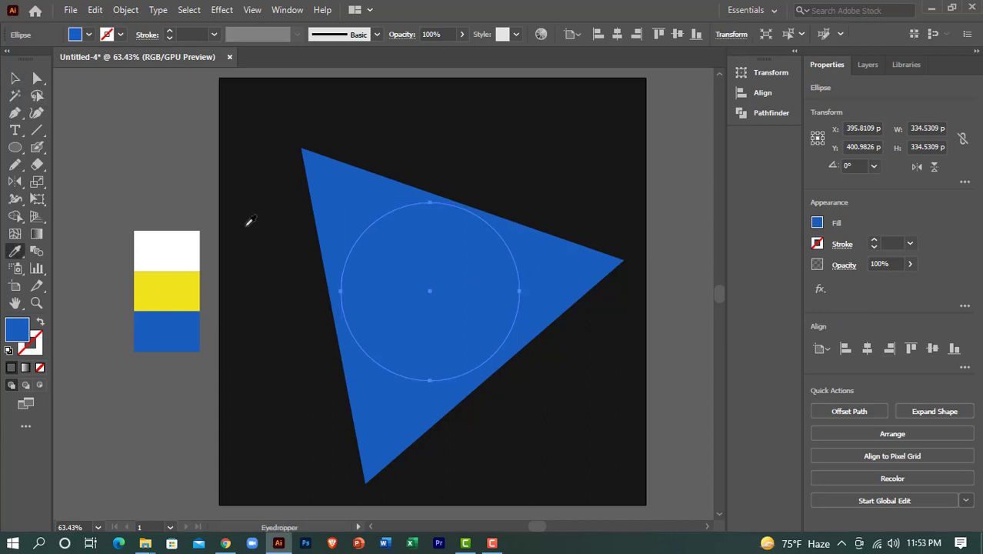
pyautogui.click(199, 240)
# Enlarge the white circle to 375 px in diameter.
pyautogui.click(15, 79)
pyautogui.moveTo(340, 202); pyautogui.dragTo(331, 195)
pyautogui.moveTo(520, 380); pyautogui.dragTo(536, 394)
# Align the centres of the circle and the blue triangle horizontally and vertically.
pyautogui.keyDown('shift'); pyautogui.click(563, 285); pyautogui.keyUp('shift')
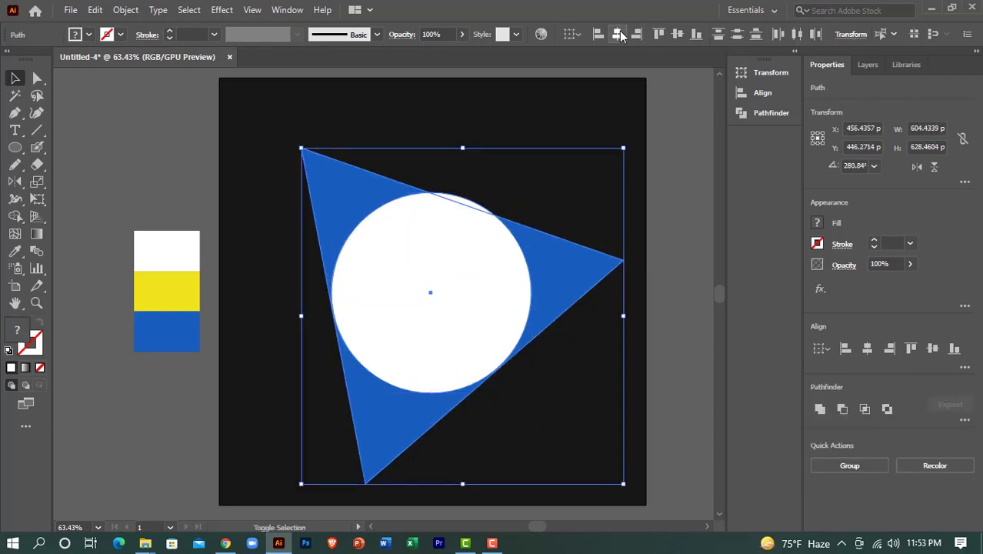
pyautogui.click(617, 34)
pyautogui.click(677, 34)
pyautogui.click(591, 116)
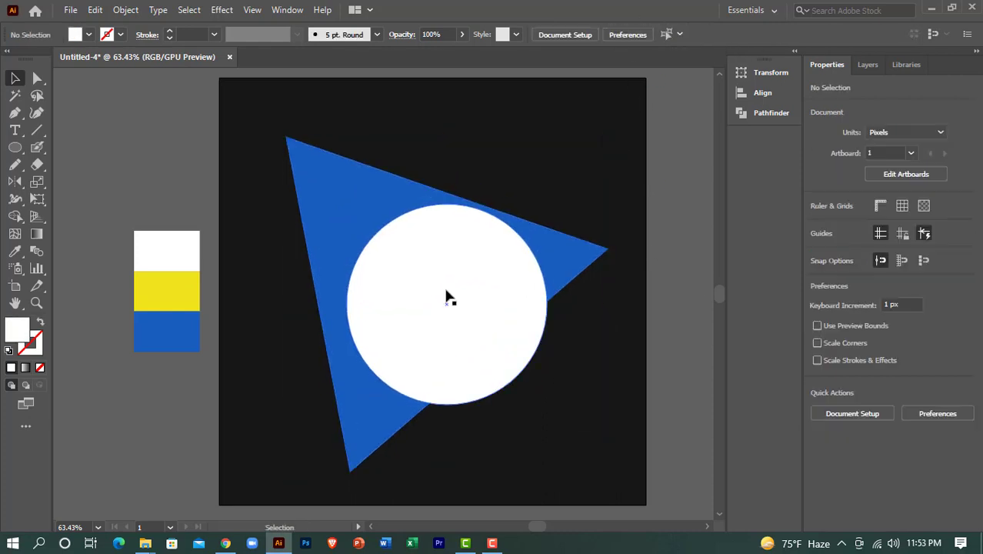
# Shift the blue triangle slightly down and to the right behind the white circle.
pyautogui.moveTo(346, 218); pyautogui.dragTo(353, 230)
pyautogui.doubleClick(457, 278)
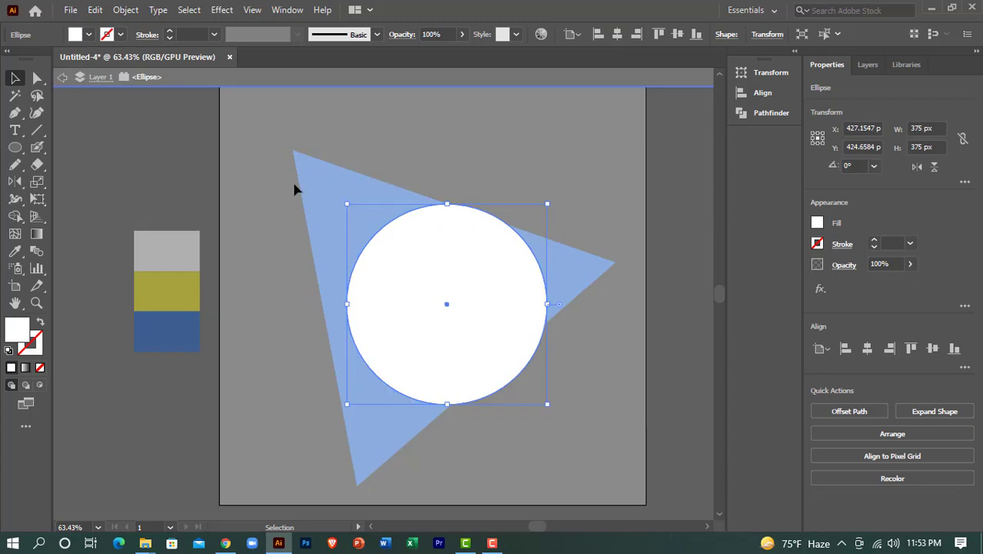
pyautogui.click(62, 77)
pyautogui.click(62, 77)
# Move and nudge the white circle to about X 380, Y 416 px so it sits evenly against the triangle's three sides.
pyautogui.moveTo(453, 273)
pyautogui.mouseDown()
pyautogui.moveTo(431, 270)
pyautogui.moveTo(441, 276)
pyautogui.mouseUp()
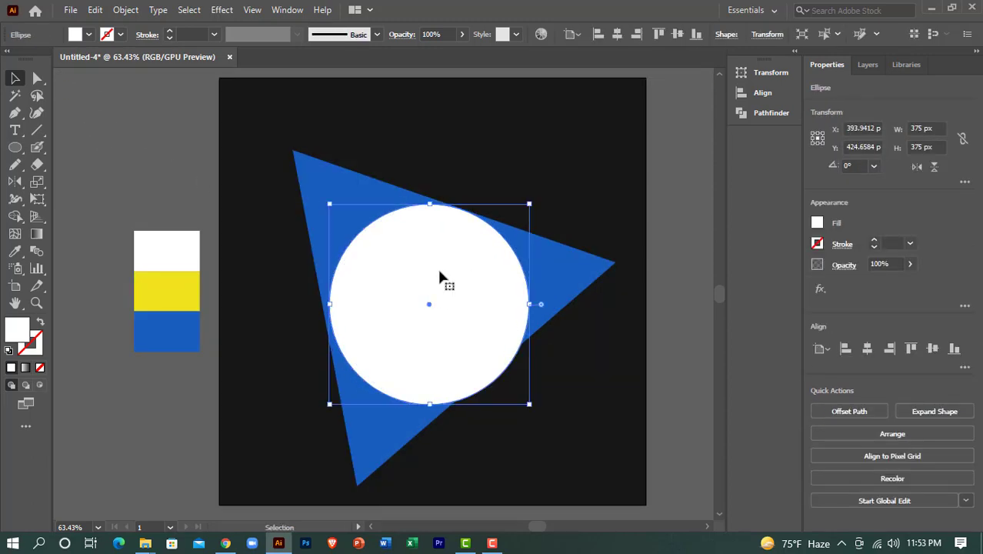
pyautogui.press('Left')
pyautogui.press('Left')
pyautogui.press('Left')
pyautogui.press('Left')
pyautogui.press('Left')
pyautogui.press('Left')
pyautogui.press('Left')
pyautogui.press('Left')
pyautogui.press('Up')
pyautogui.press('Up')
pyautogui.press('Up')
pyautogui.press('Up')
pyautogui.press('Up')
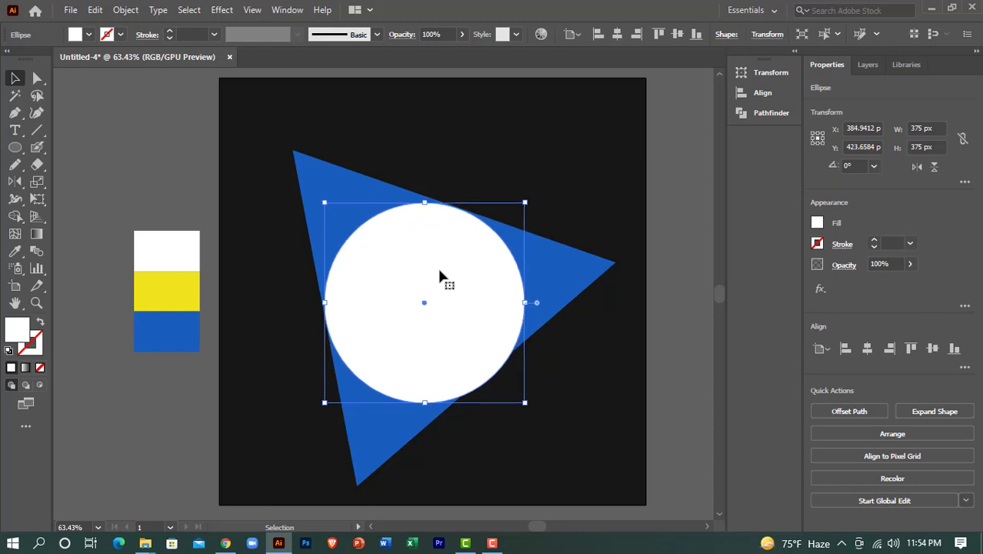
pyautogui.press('Left')
pyautogui.press('Left')
pyautogui.press('Left')
pyautogui.press('Left')
pyautogui.press('Left')
pyautogui.press('Left')
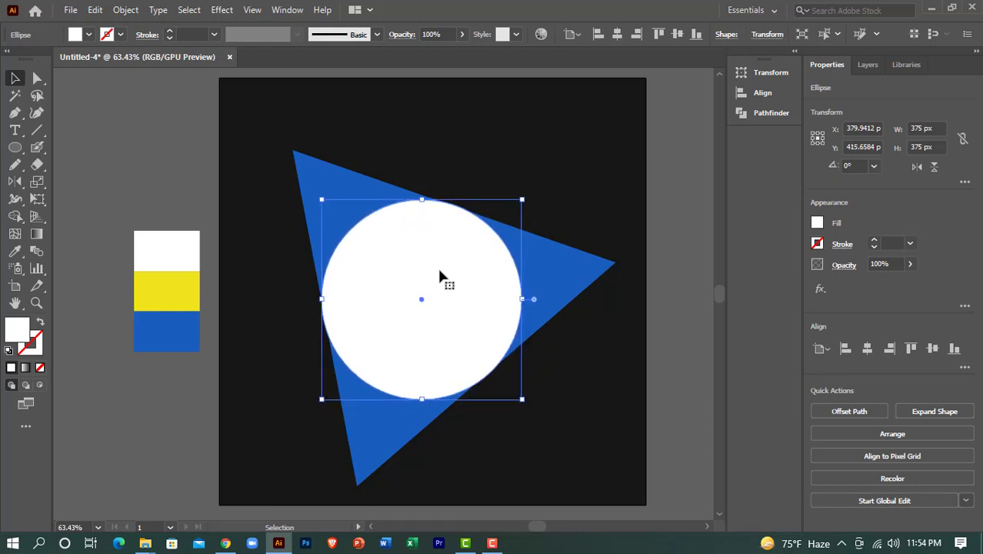
pyautogui.click(165, 397)
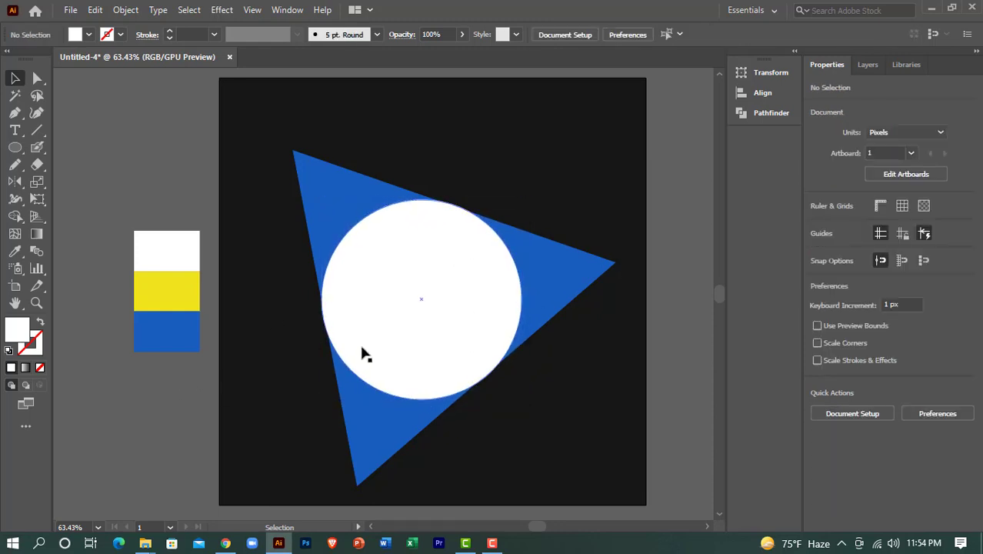
# Paste a copy of the white circle in place and scale the copy down from its centre to about 315 px.
pyautogui.click(423, 334)
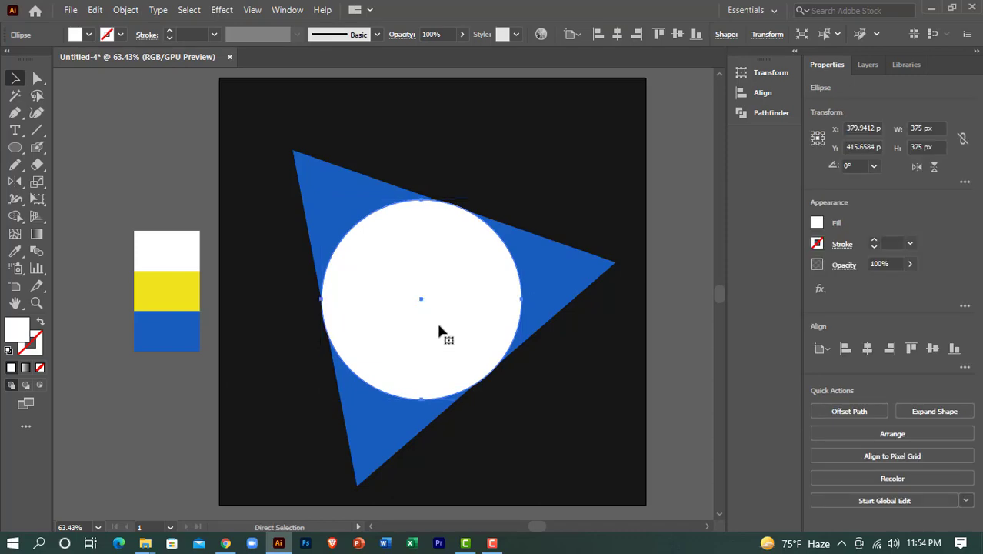
pyautogui.click(125, 9)
pyautogui.click(94, 10)
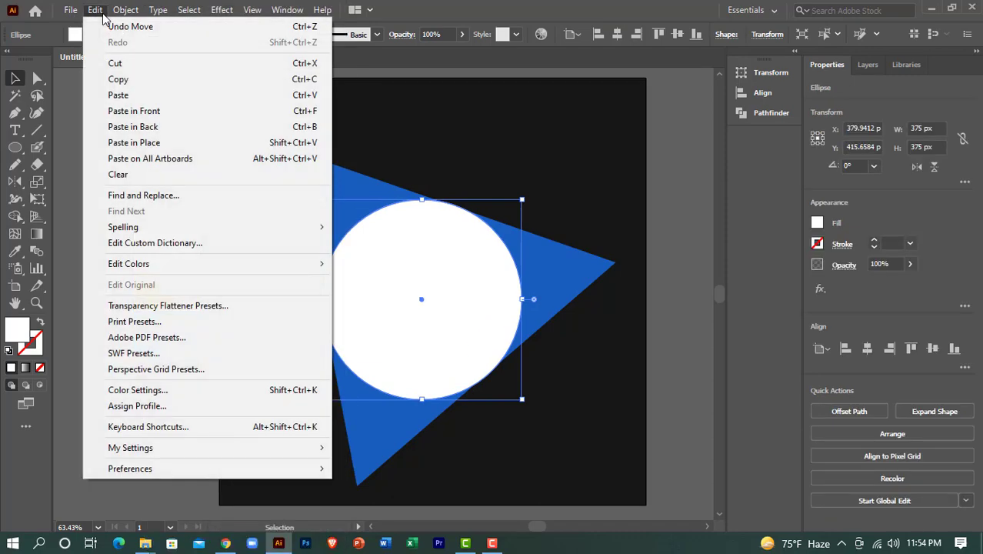
pyautogui.click(187, 126)
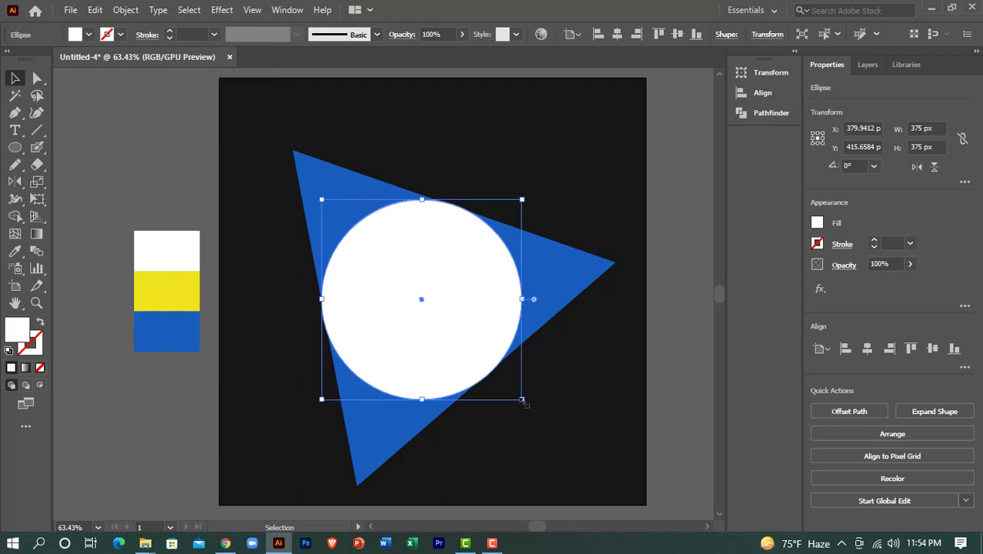
pyautogui.moveTo(521, 399)
pyautogui.mouseDown()
pyautogui.moveTo(514, 367)
pyautogui.moveTo(520, 389)
pyautogui.moveTo(513, 383)
pyautogui.mouseUp()
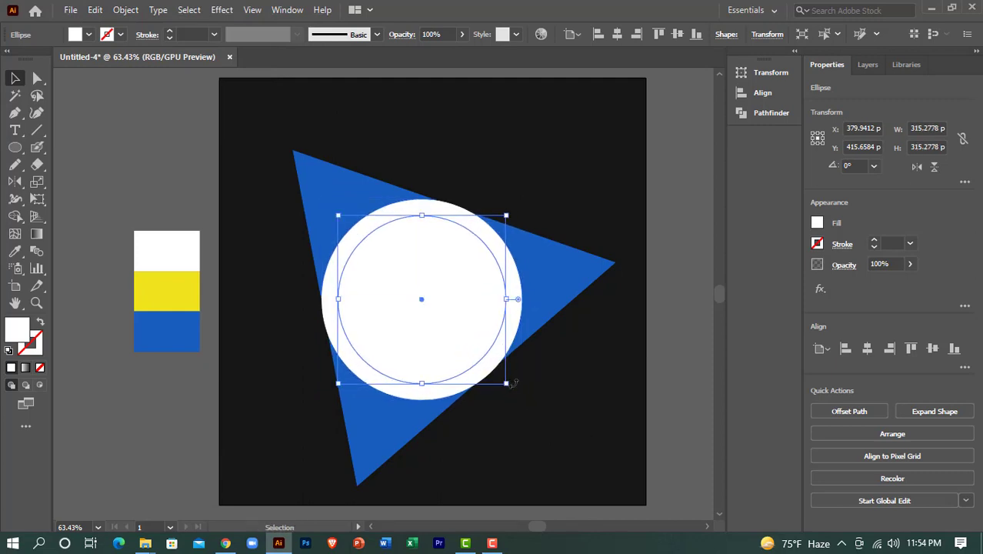
# Cut the large circle out of the triangle with Shape Builder, keeping three separate blue corners and removing the leftover slivers.
pyautogui.click(560, 292)
pyautogui.click(515, 287)
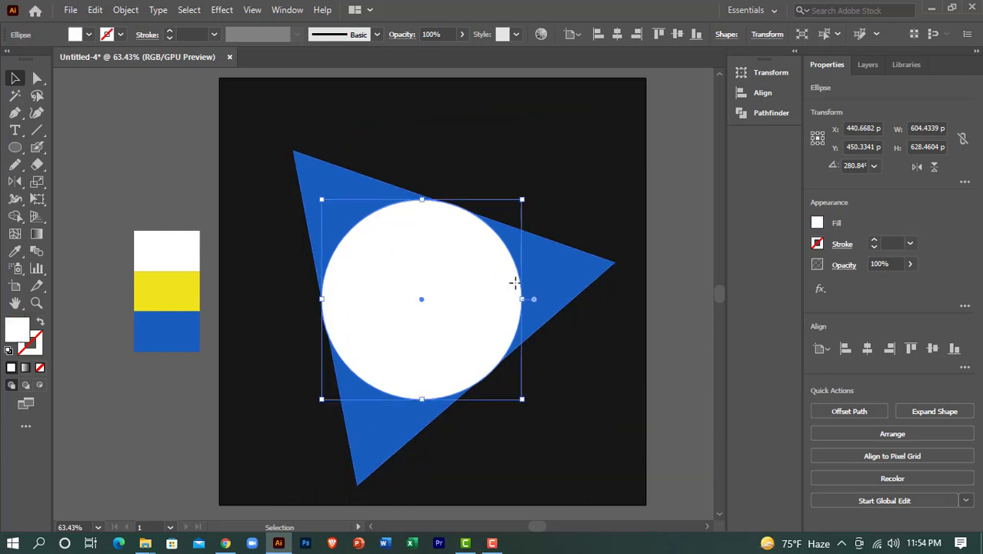
pyautogui.keyDown('shift'); pyautogui.click(564, 282); pyautogui.keyUp('shift')
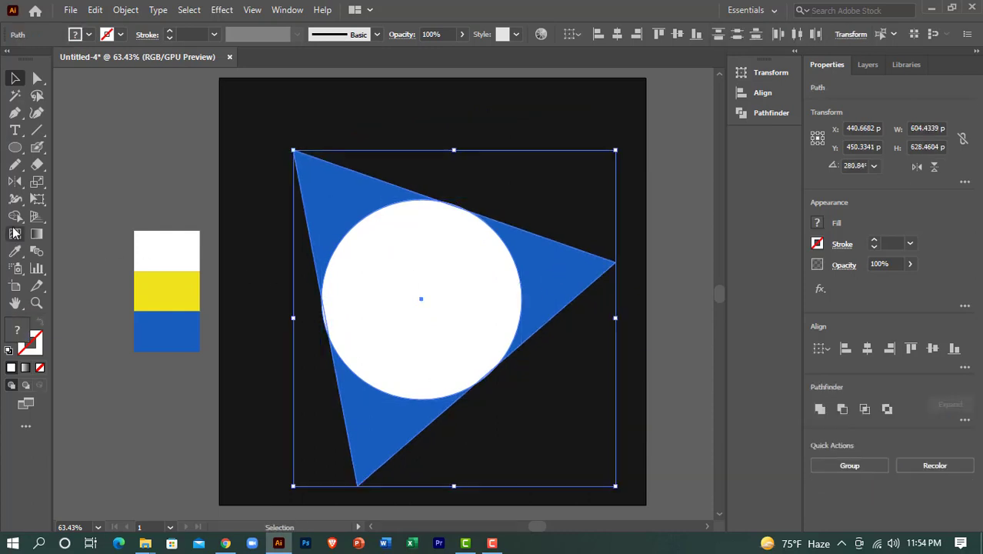
pyautogui.click(15, 216)
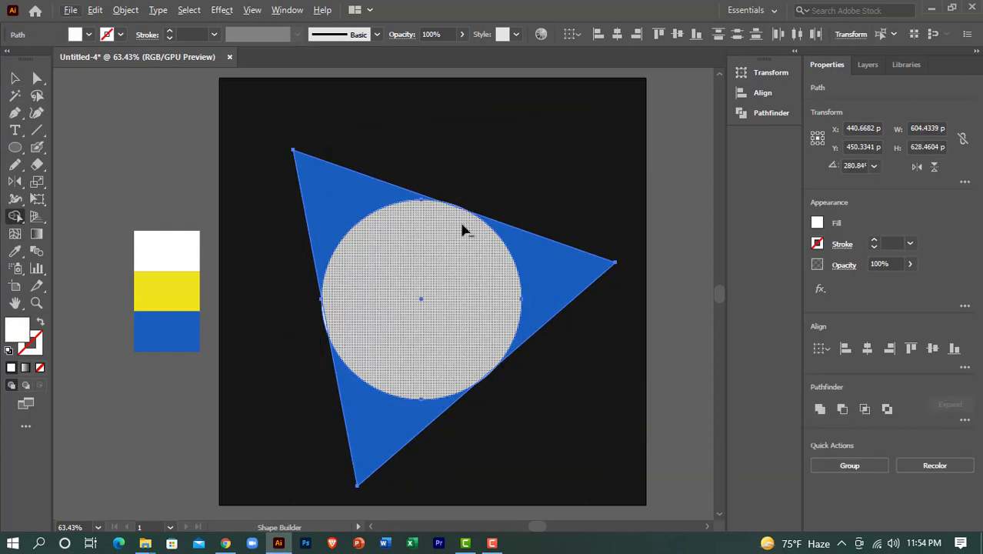
pyautogui.moveTo(317, 319); pyautogui.dragTo(325, 325)
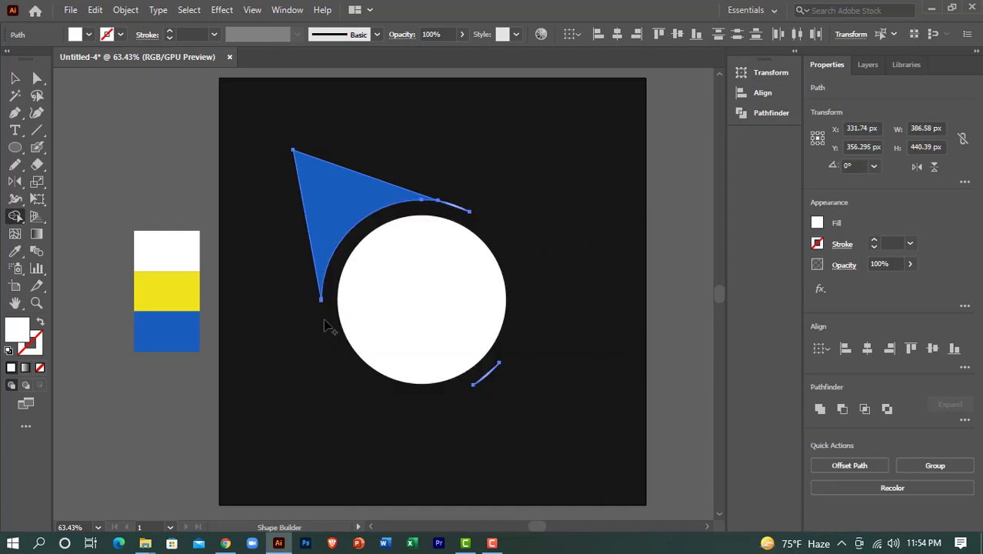
pyautogui.keyDown('alt'); pyautogui.click(445, 240); pyautogui.keyUp('alt')
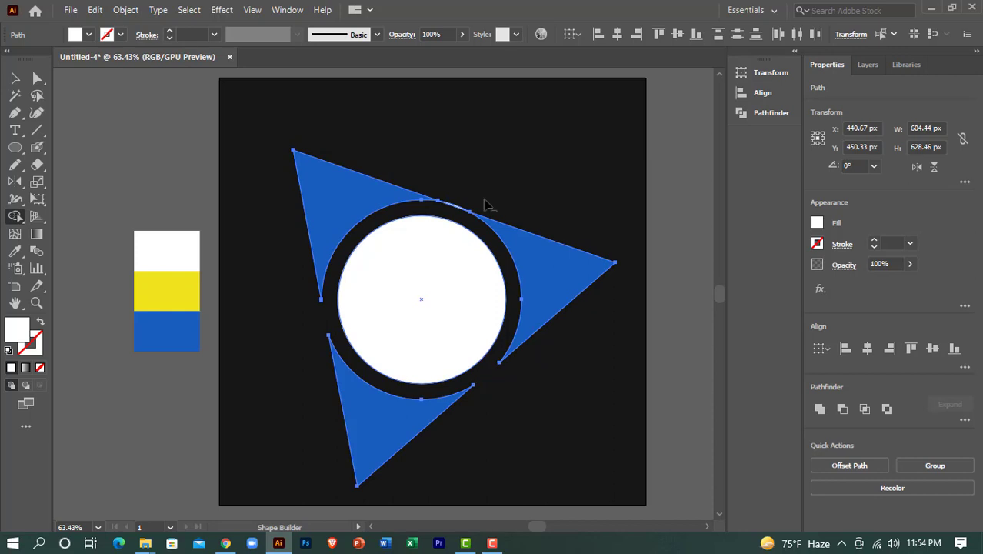
pyautogui.click(14, 77)
pyautogui.click(83, 149)
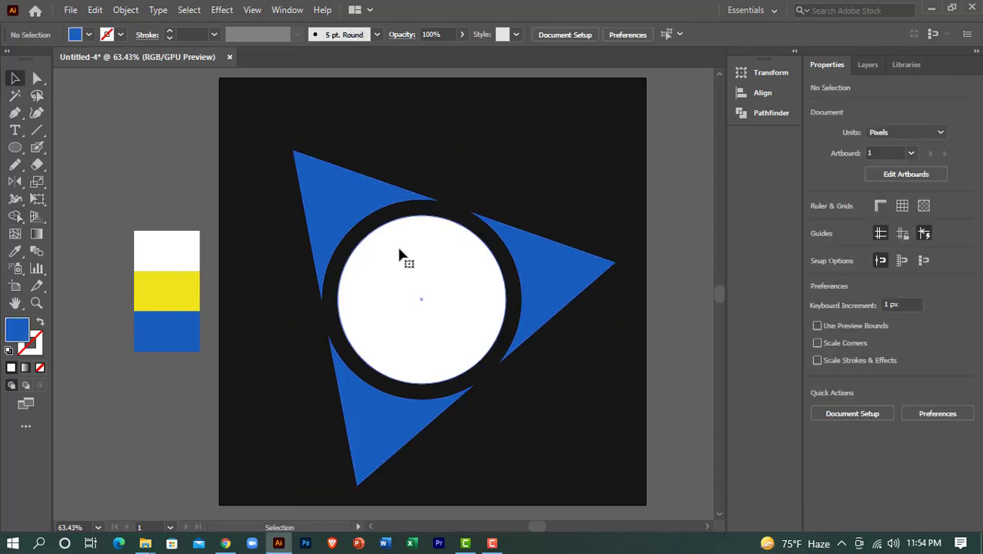
# Enlarge the remaining white circle from its centre to about 337 px.
pyautogui.click(401, 255)
pyautogui.moveTo(506, 216); pyautogui.dragTo(512, 210)
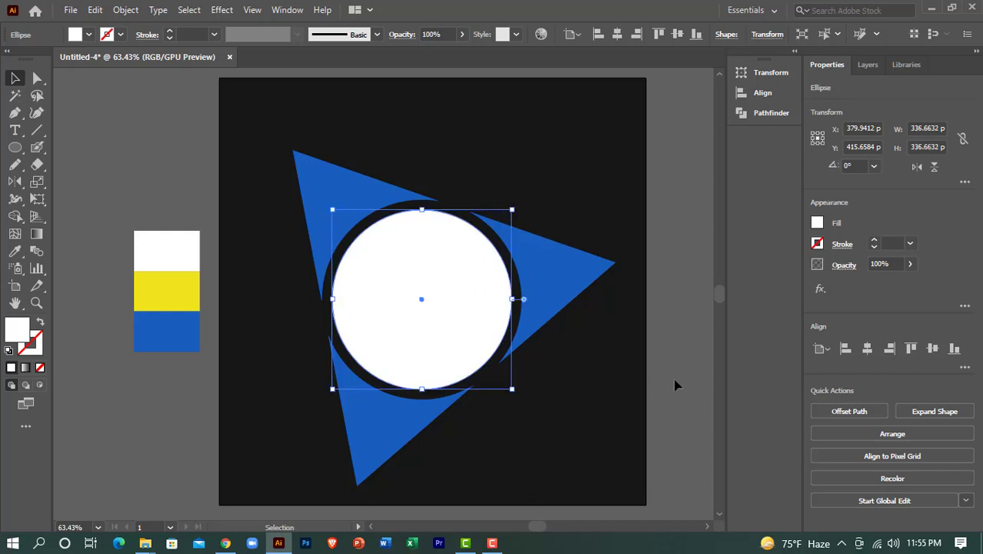
pyautogui.click(694, 393)
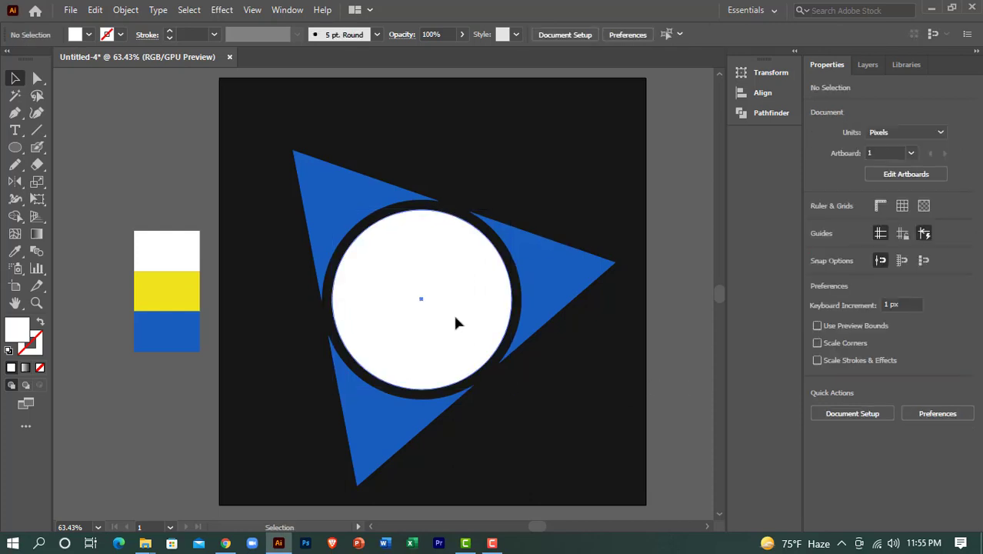
# Swap the circle's white fill to its stroke, leaving no fill, and set the stroke weight to 40 pt.
pyautogui.click(456, 324)
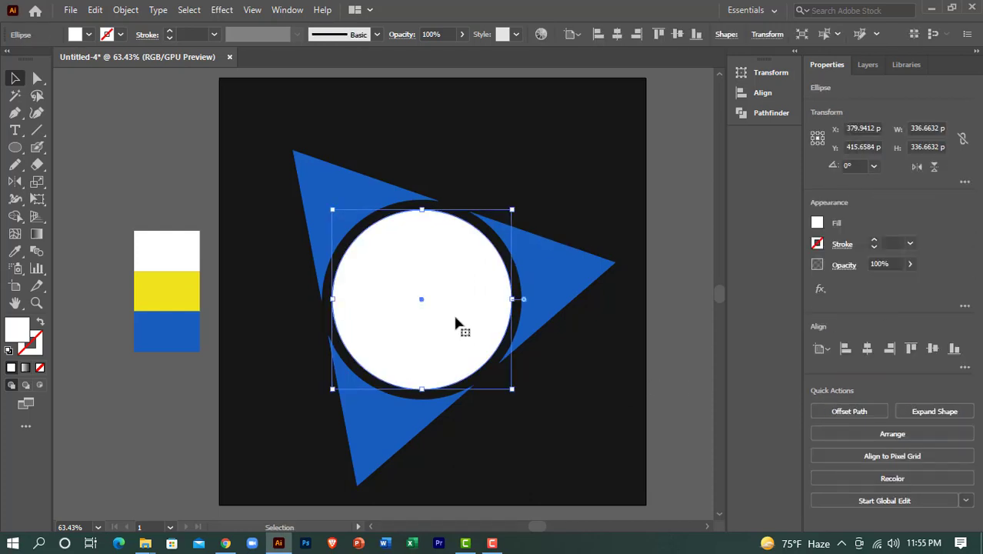
pyautogui.click(40, 321)
pyautogui.click(911, 242)
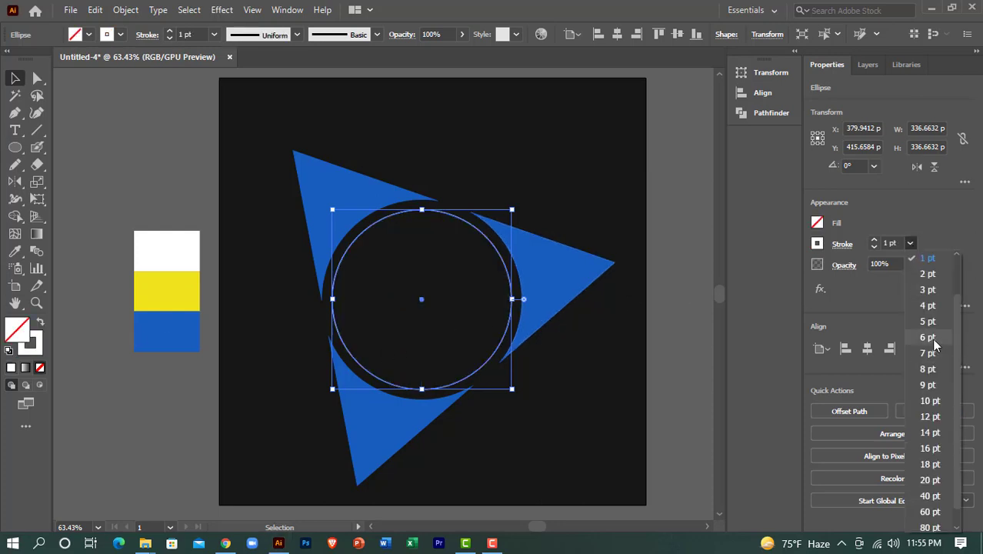
pyautogui.click(932, 338)
pyautogui.click(912, 243)
pyautogui.click(933, 425)
pyautogui.click(911, 243)
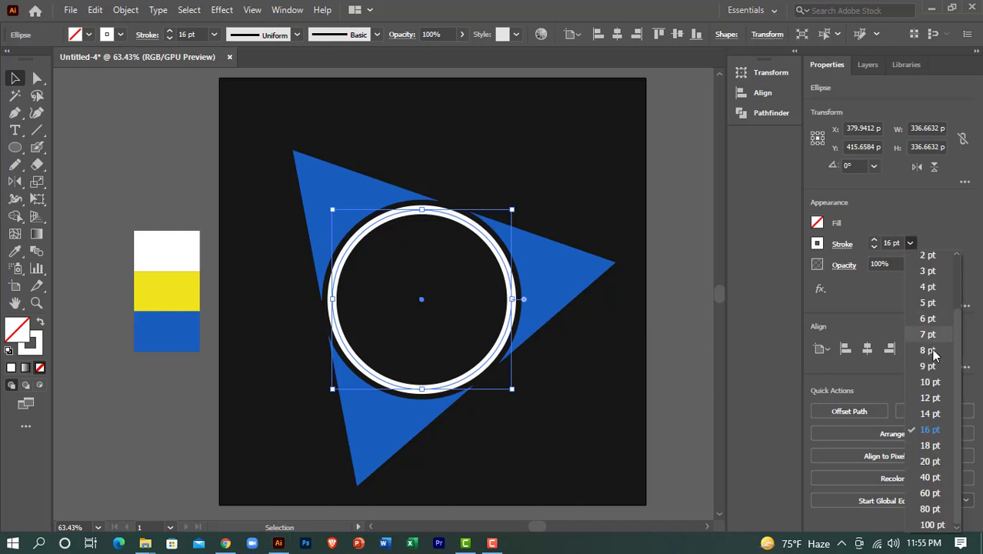
pyautogui.click(932, 347)
pyautogui.click(912, 243)
pyautogui.click(936, 455)
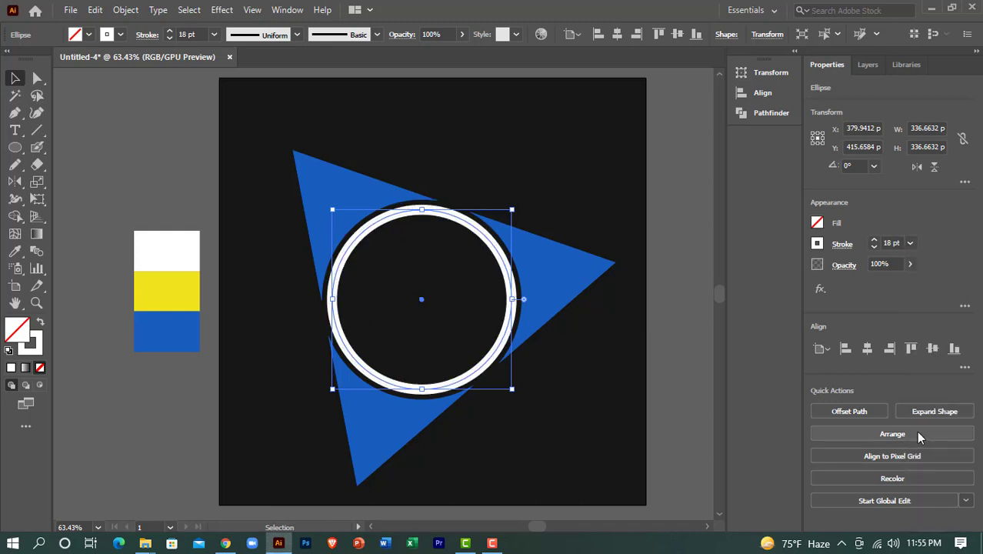
pyautogui.click(910, 243)
pyautogui.click(930, 461)
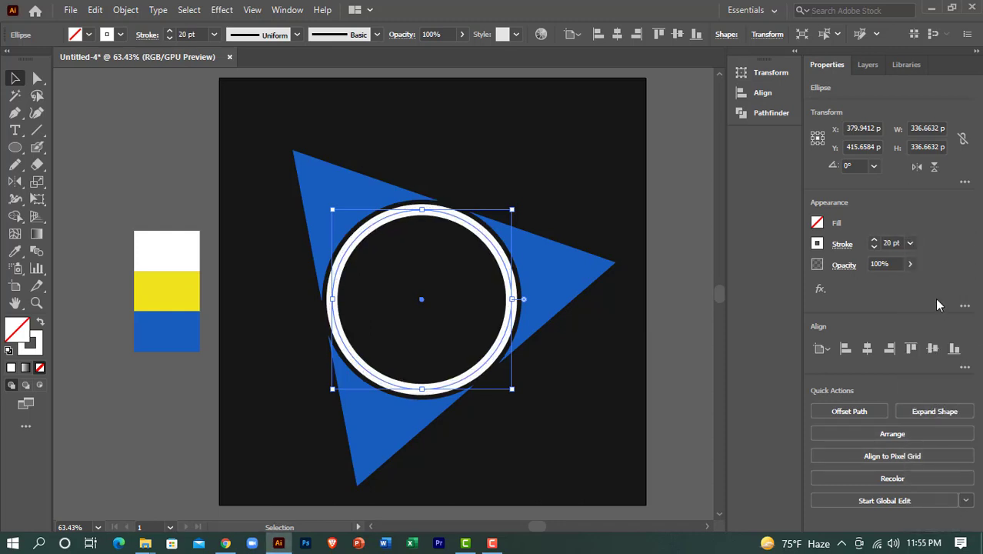
pyautogui.click(911, 243)
pyautogui.click(931, 477)
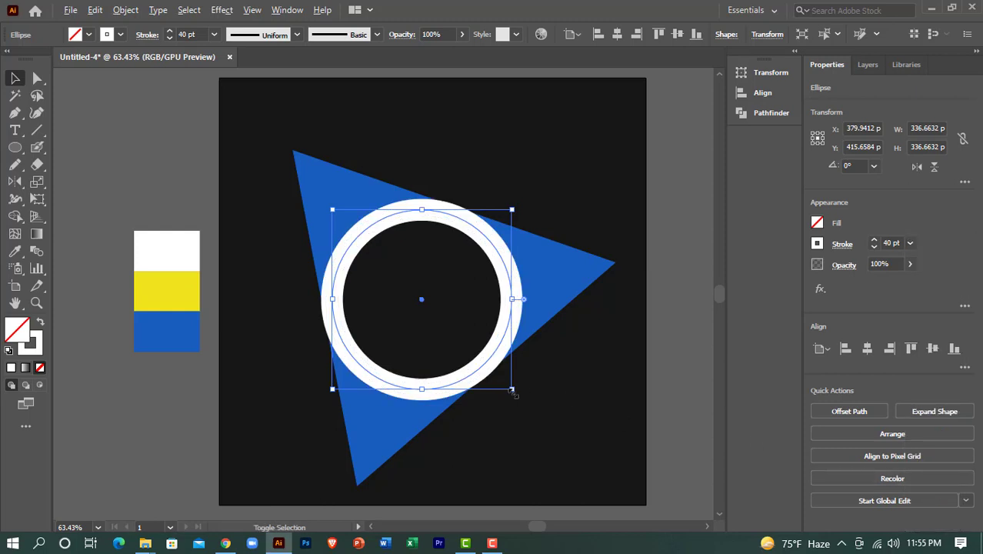
# Scale the white ring down from its centre to about 287 px, leaving a gap to the blue corners, and keep it selected.
pyautogui.moveTo(513, 393)
pyautogui.mouseDown()
pyautogui.moveTo(500, 368)
pyautogui.moveTo(496, 376)
pyautogui.moveTo(509, 377)
pyautogui.mouseUp()
pyautogui.click(559, 399)
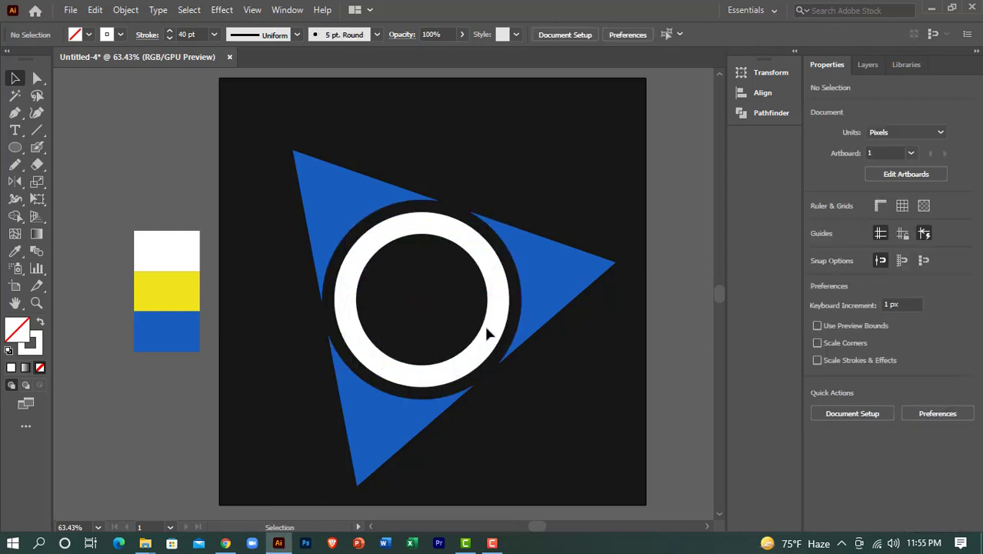
pyautogui.click(489, 331)
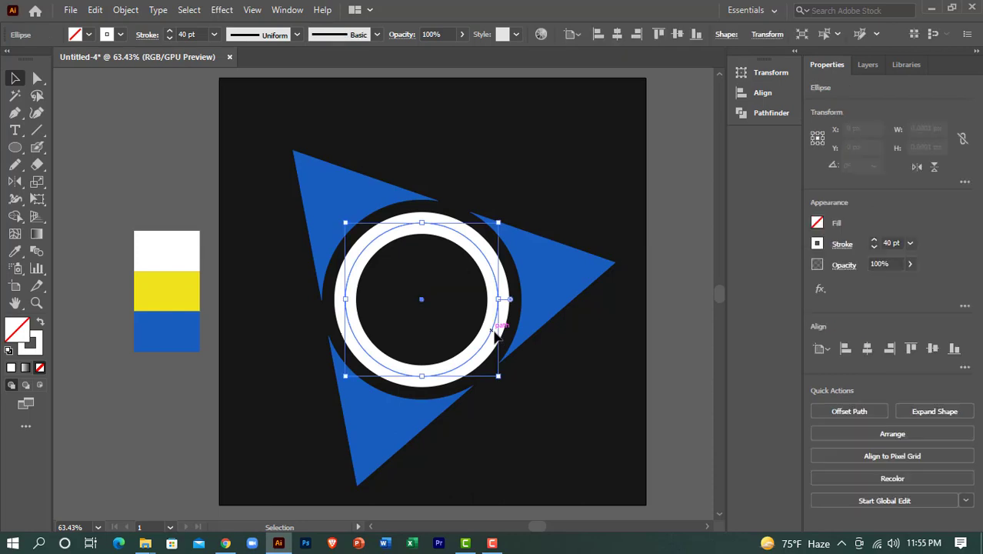
pyautogui.click(566, 371)
pyautogui.click(494, 330)
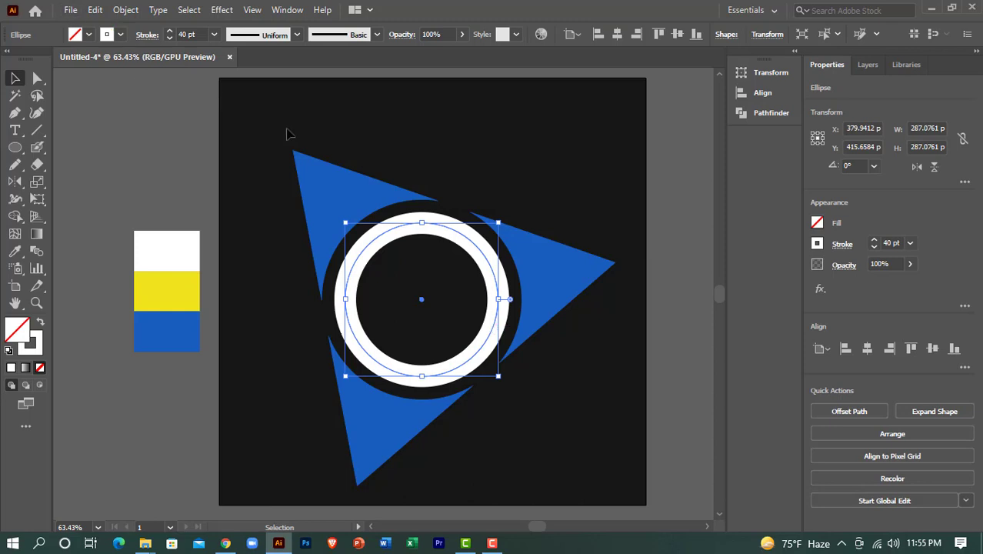
# Paste a copy of the selected white ring directly in front of the original.
pyautogui.click(126, 10)
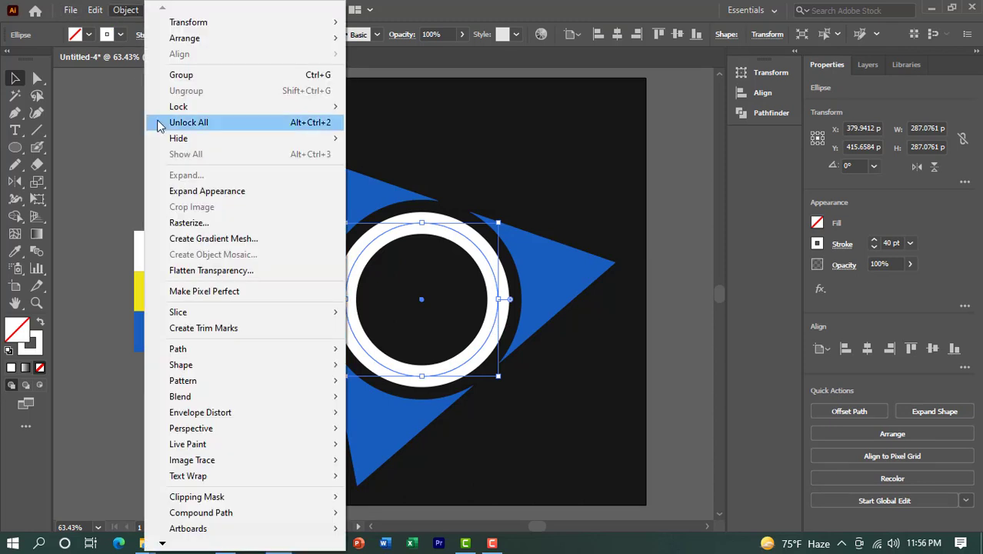
pyautogui.click(125, 10)
pyautogui.click(125, 10)
pyautogui.click(94, 10)
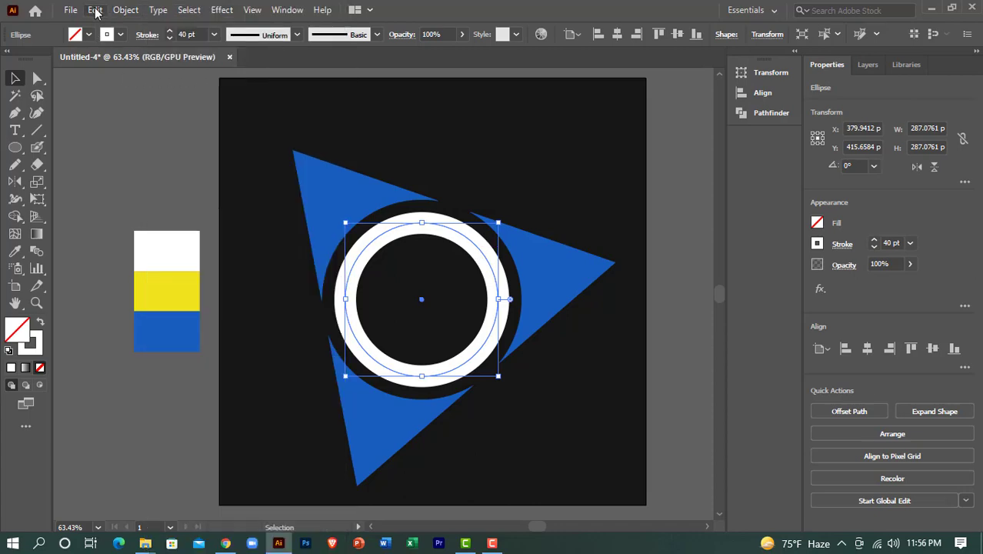
pyautogui.click(95, 10)
pyautogui.click(94, 10)
pyautogui.click(94, 10)
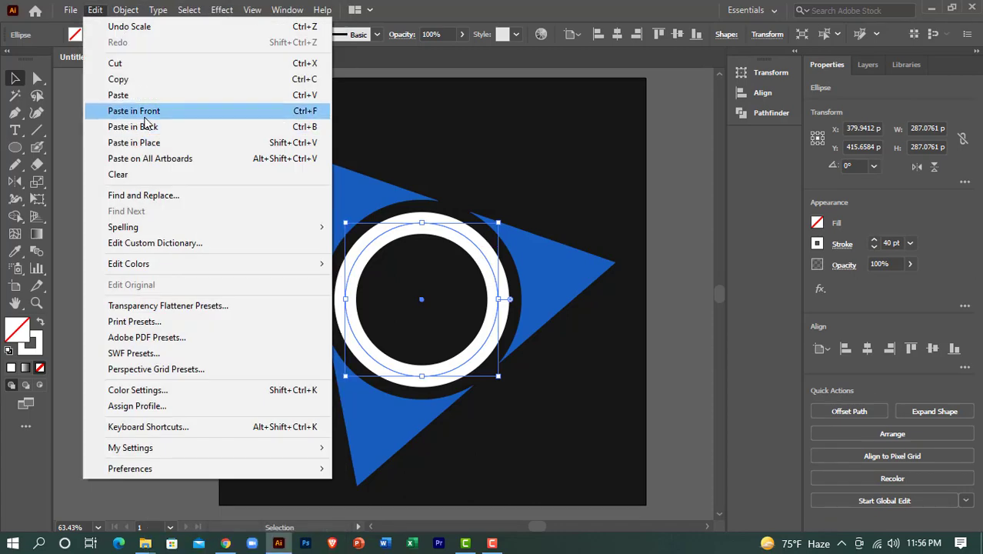
pyautogui.click(146, 112)
# Expand the white ring copy's appearance, including fill and stroke, into a filled shape.
pyautogui.click(123, 12)
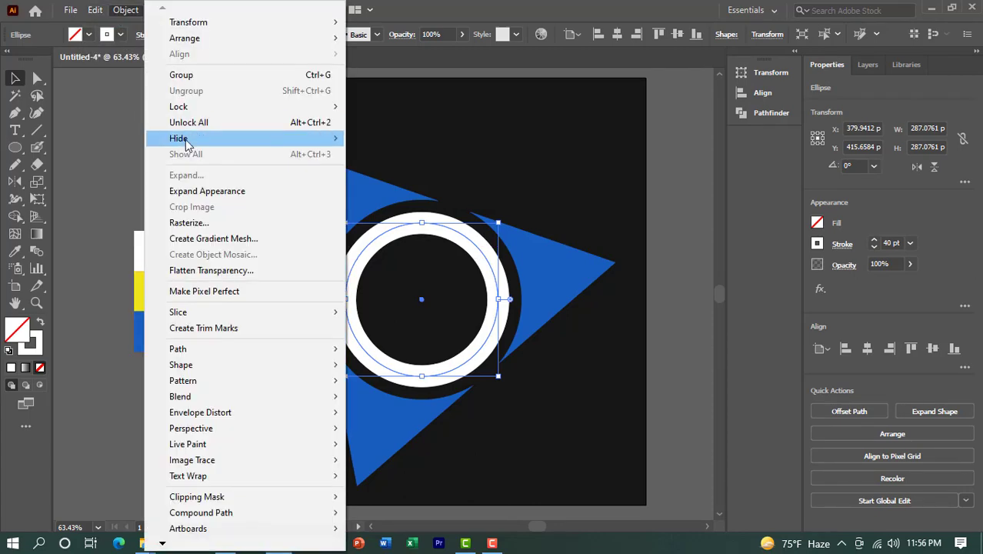
pyautogui.click(194, 191)
pyautogui.click(125, 10)
pyautogui.click(184, 174)
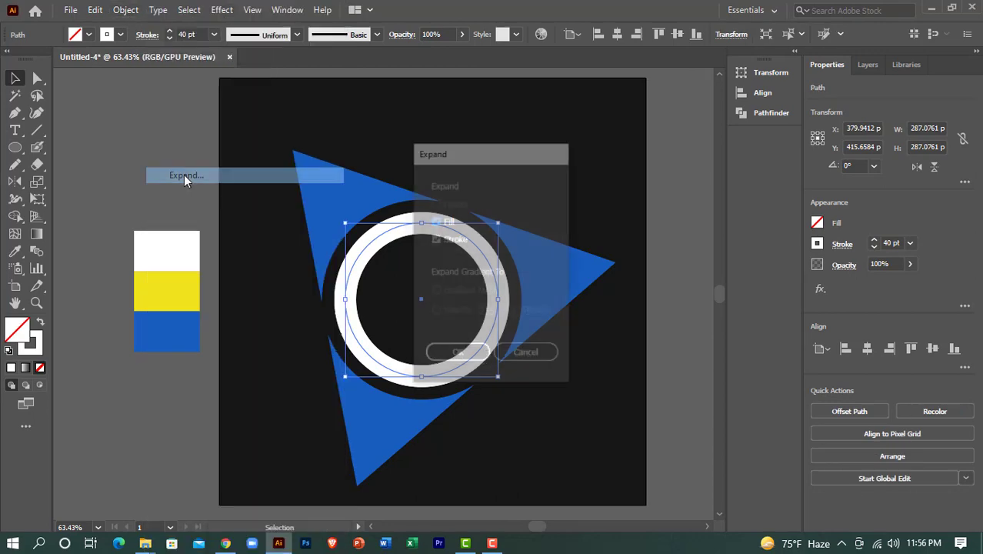
pyautogui.click(450, 352)
# Arrange the expanded ring behind the unexpanded stroked circle and select that circle.
pyautogui.click(59, 106)
pyautogui.click(477, 258)
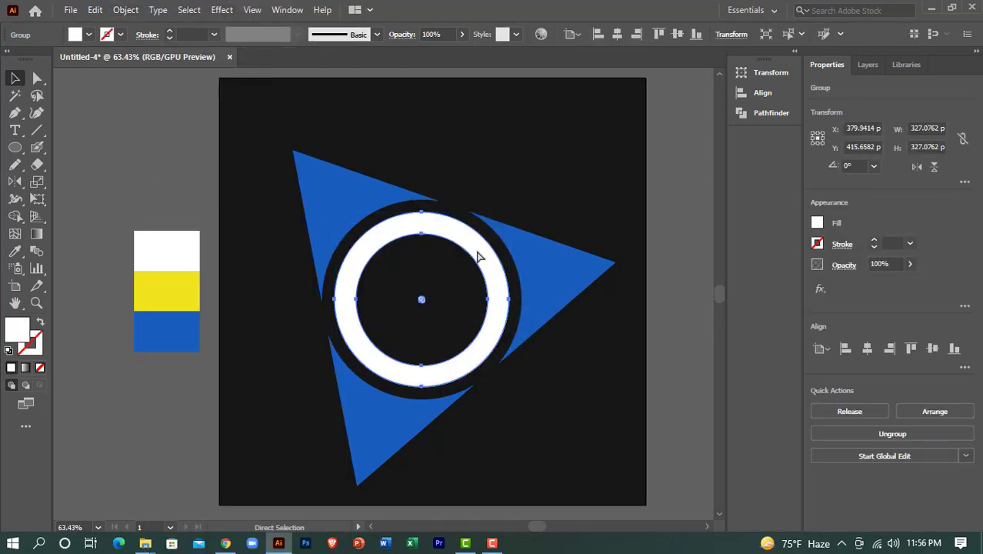
pyautogui.hotkey('ctrl', 'i')
pyautogui.click(594, 377)
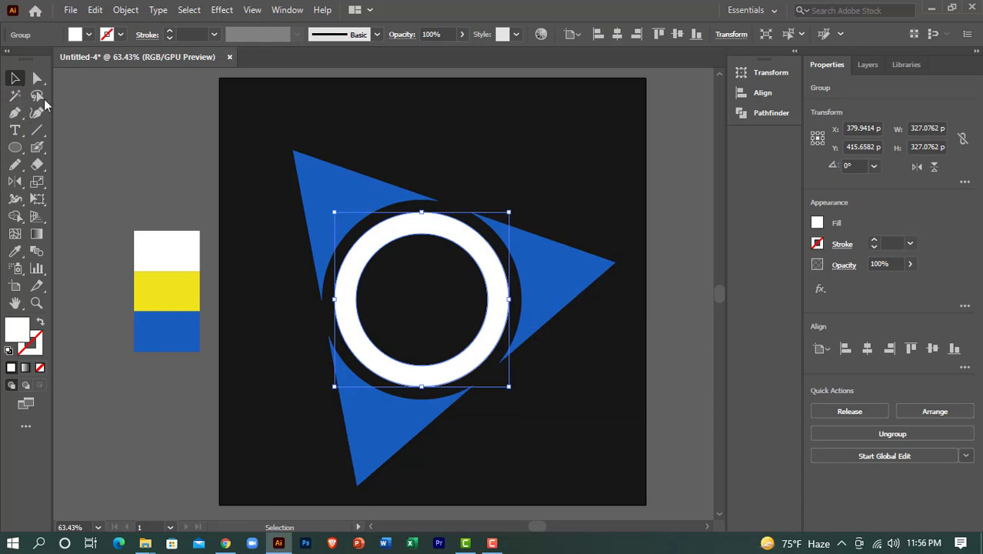
pyautogui.press('a')
pyautogui.press('v')
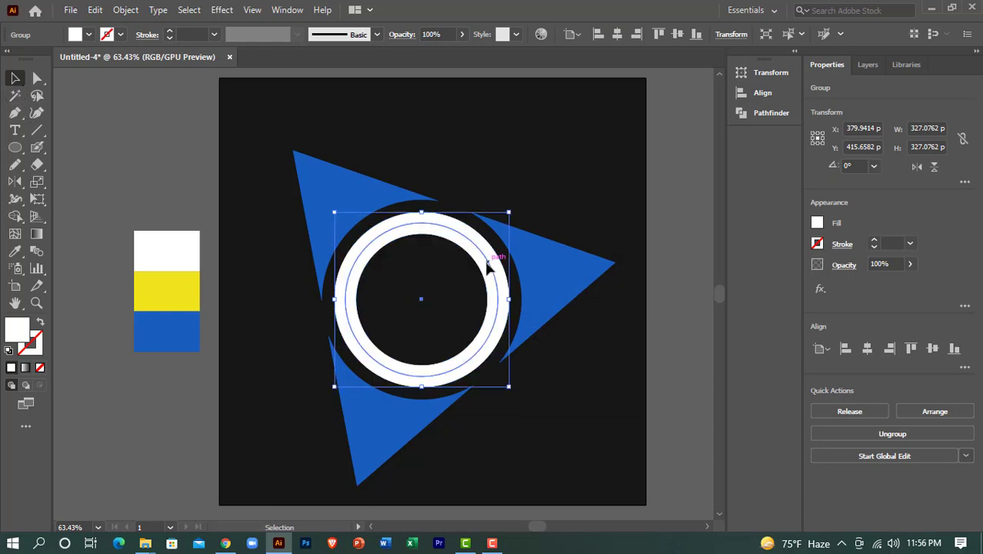
pyautogui.hotkey('ctrl', 'z')
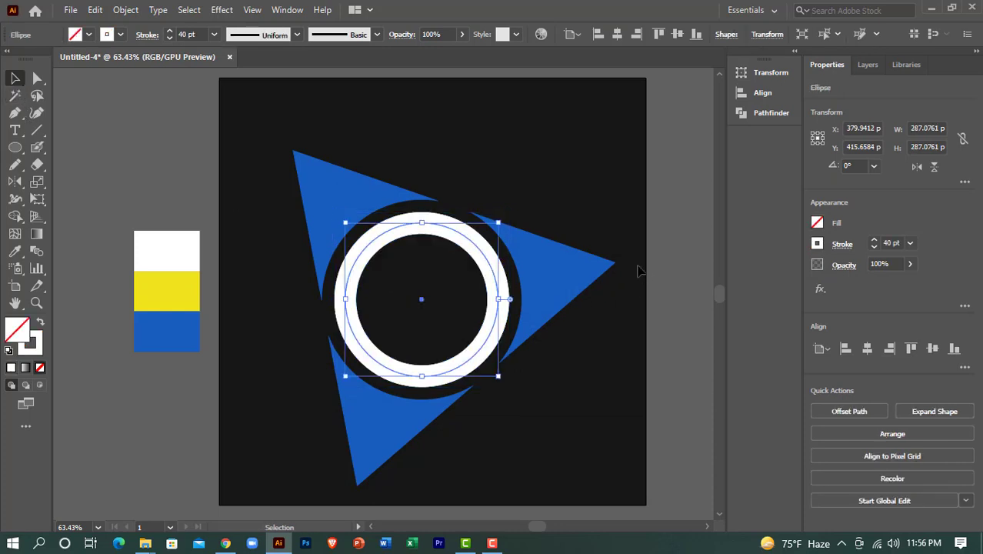
# Set the stroked circle's weight to 5 pt and its stroke colour to black, and deselect it.
pyautogui.click(911, 244)
pyautogui.click(935, 308)
pyautogui.click(817, 243)
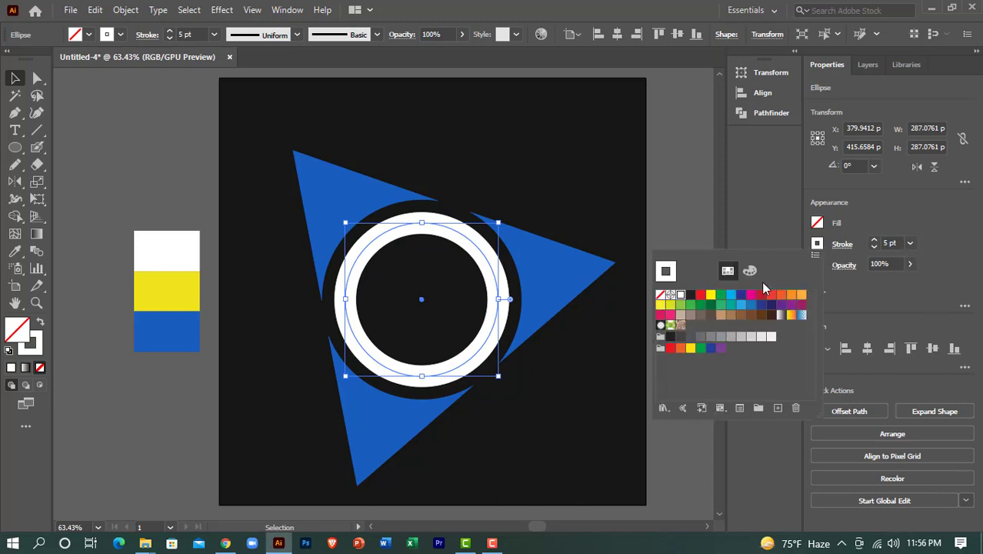
pyautogui.click(692, 296)
pyautogui.click(81, 121)
pyautogui.click(81, 121)
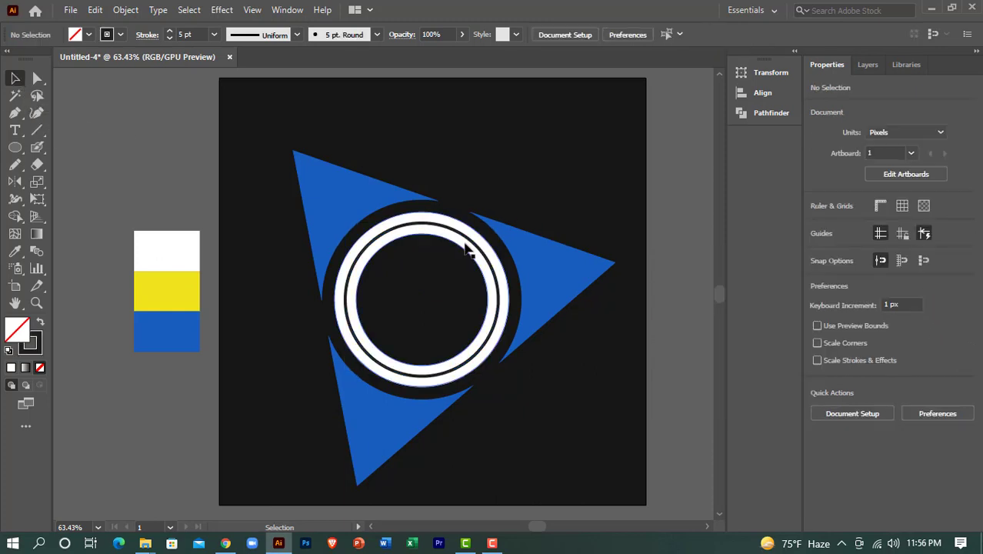
# Enlarge the thin black circle from its centre to about 299 px and set its stroke weight to 6 pt.
pyautogui.click(475, 245)
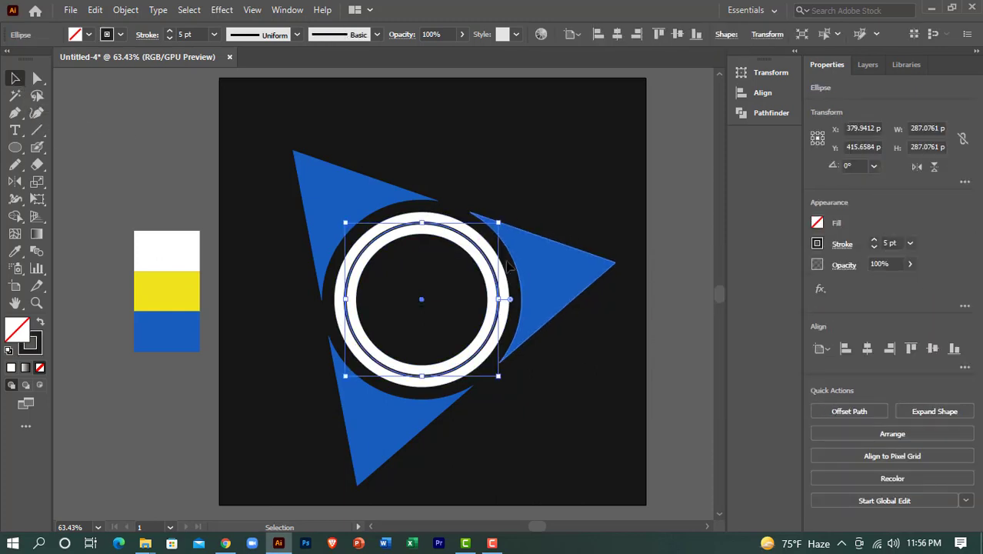
pyautogui.scroll(1, 485, 266)
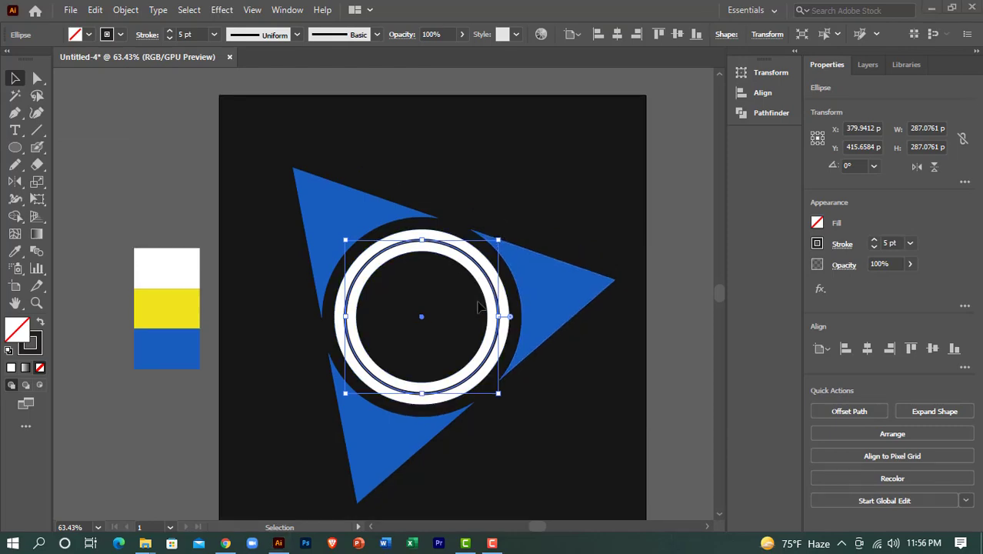
pyautogui.press('super')
pyautogui.press('super')
pyautogui.scroll(-2, 630, 336)
pyautogui.press('super')
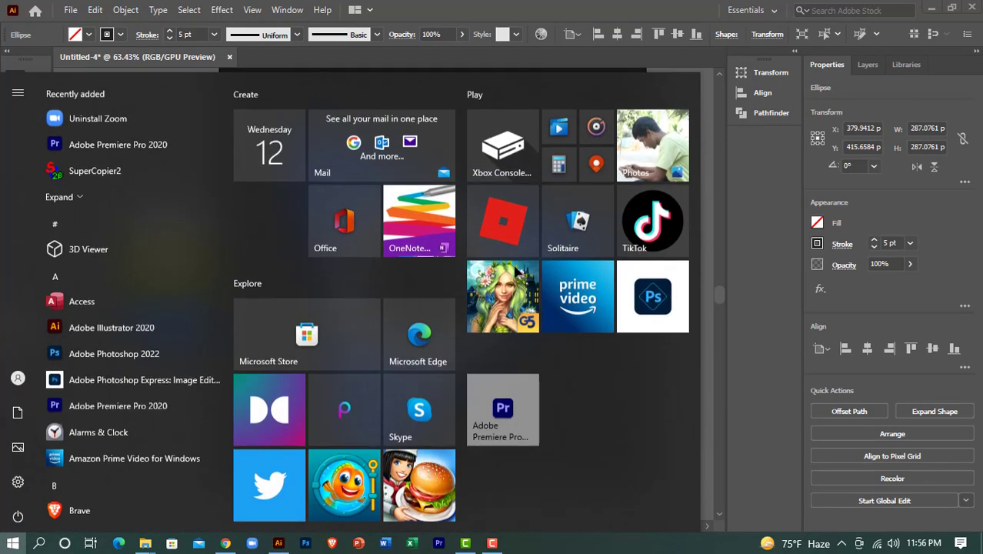
pyautogui.press('super')
pyautogui.scroll(2, 528, 286)
pyautogui.moveTo(494, 162); pyautogui.dragTo(501, 158)
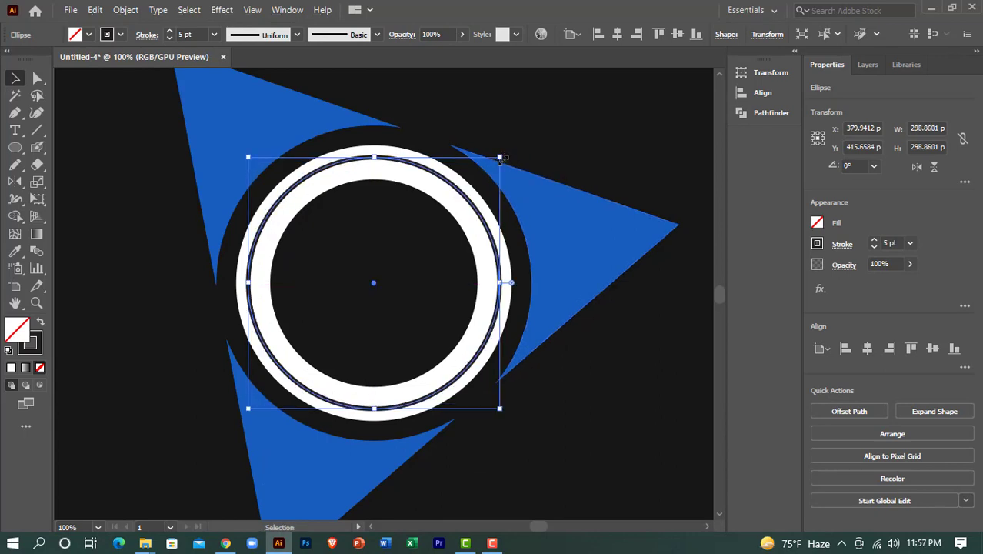
pyautogui.click(910, 243)
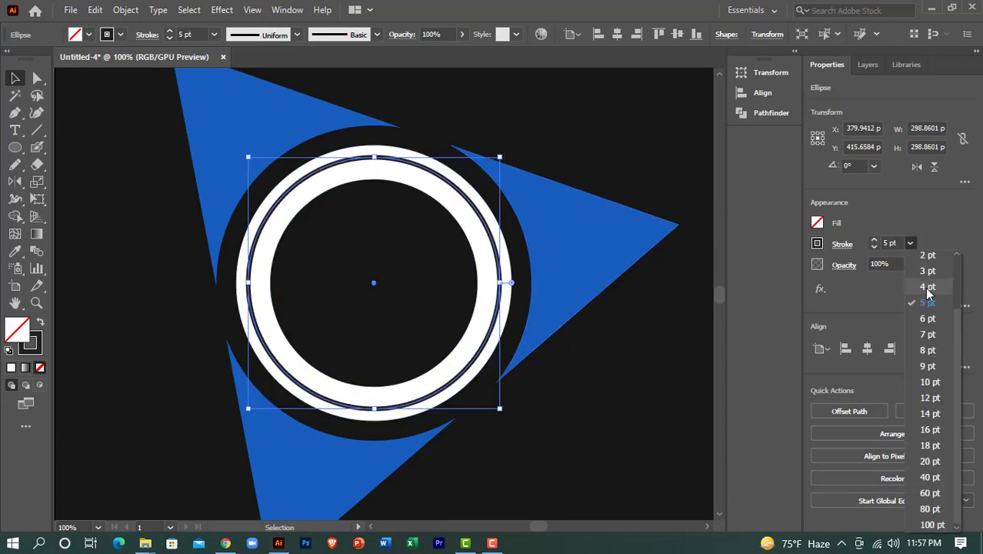
pyautogui.click(928, 317)
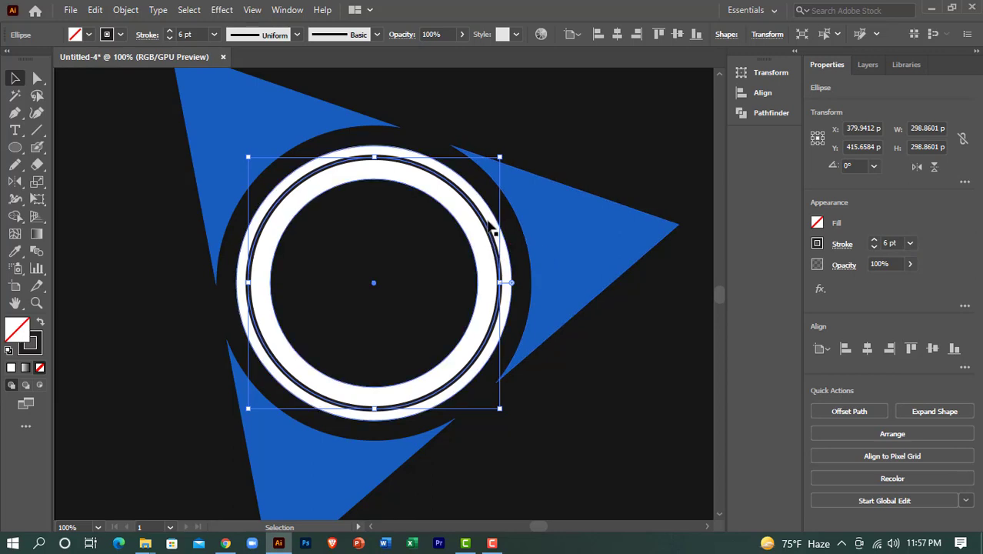
# Paste a copy of the black circle in front and scale it down from its centre to about 271 px.
pyautogui.hotkey('ctrl', 'c')
pyautogui.hotkey('ctrl', 'f')
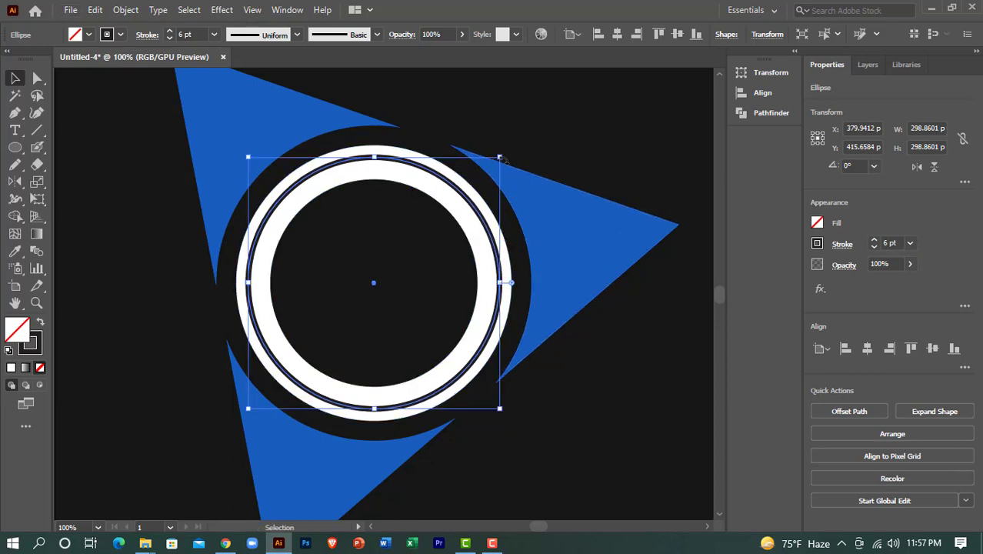
pyautogui.moveTo(501, 157); pyautogui.dragTo(487, 168)
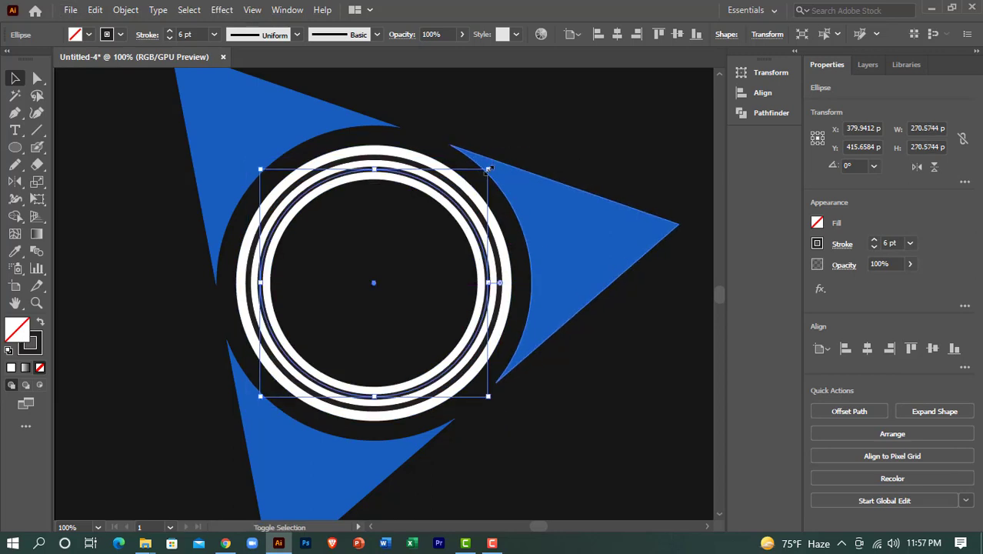
pyautogui.click(259, 244)
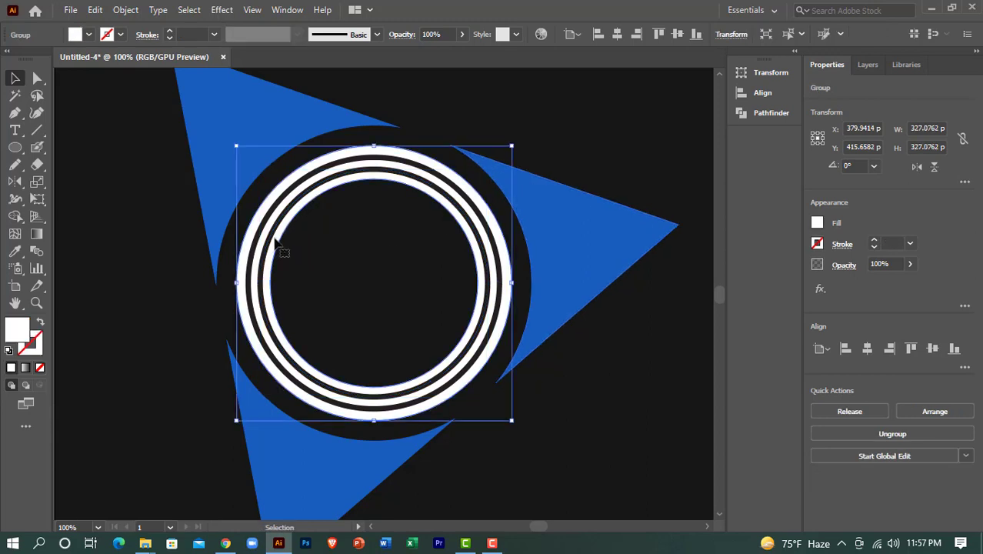
pyautogui.scroll(-1, 282, 249)
pyautogui.click(630, 340)
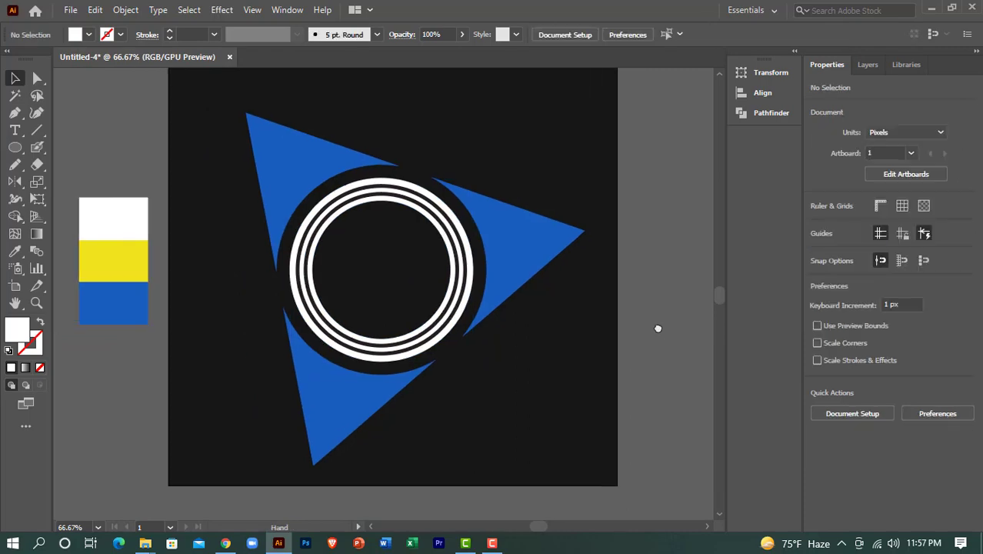
# Expand both black circles' fill and stroke into filled shapes and deselect them.
pyautogui.click(476, 279)
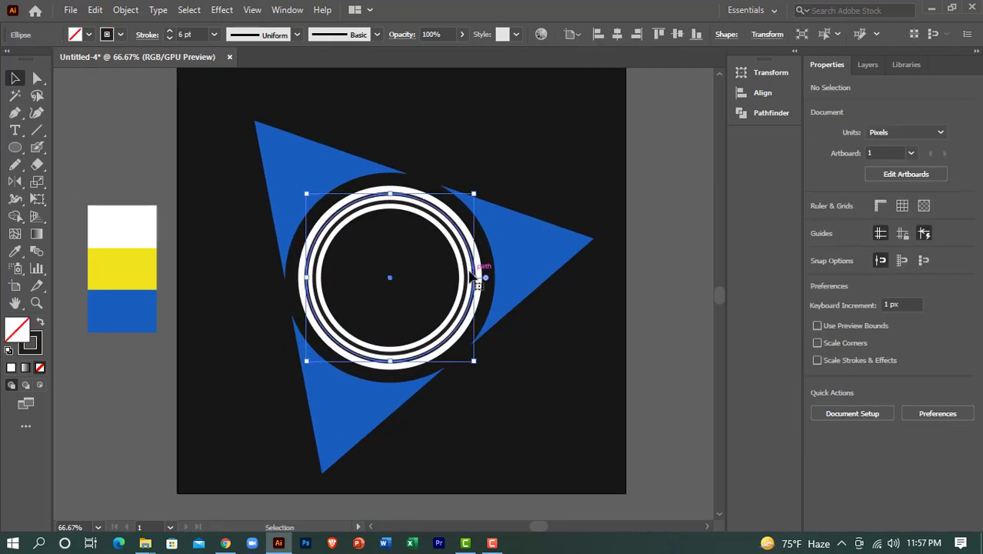
pyautogui.click(123, 11)
pyautogui.click(186, 197)
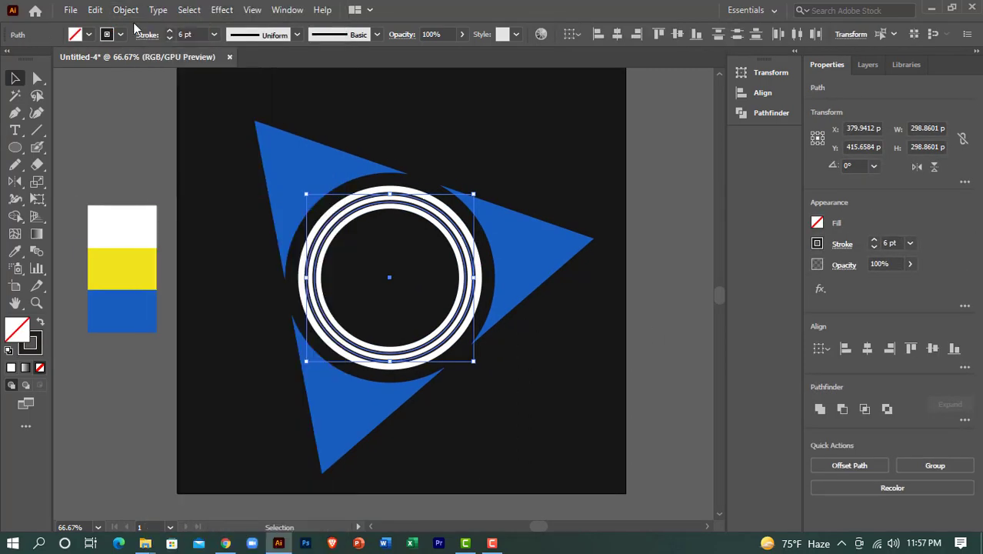
pyautogui.click(125, 10)
pyautogui.click(185, 176)
pyautogui.click(462, 352)
pyautogui.click(690, 301)
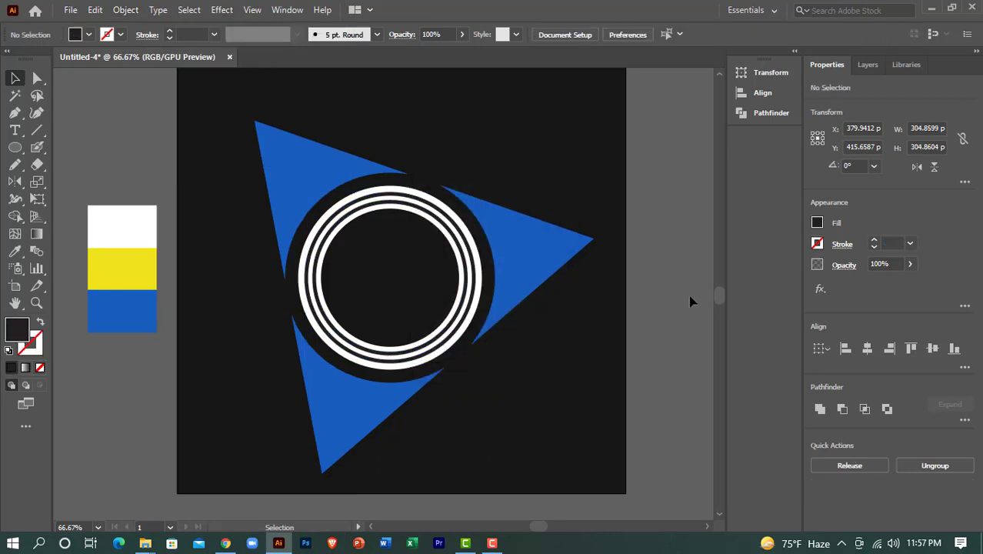
# Draw a closed triangular wedge with the Pen tool from the rings' centre outwards across their side facing the right-hand blue corner.
pyautogui.click(14, 112)
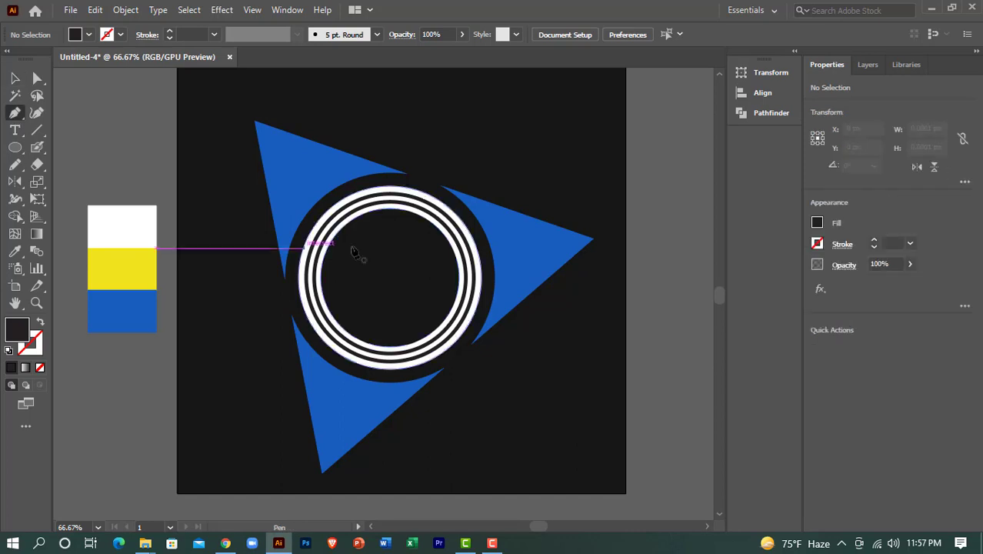
pyautogui.click(481, 200)
pyautogui.click(387, 278)
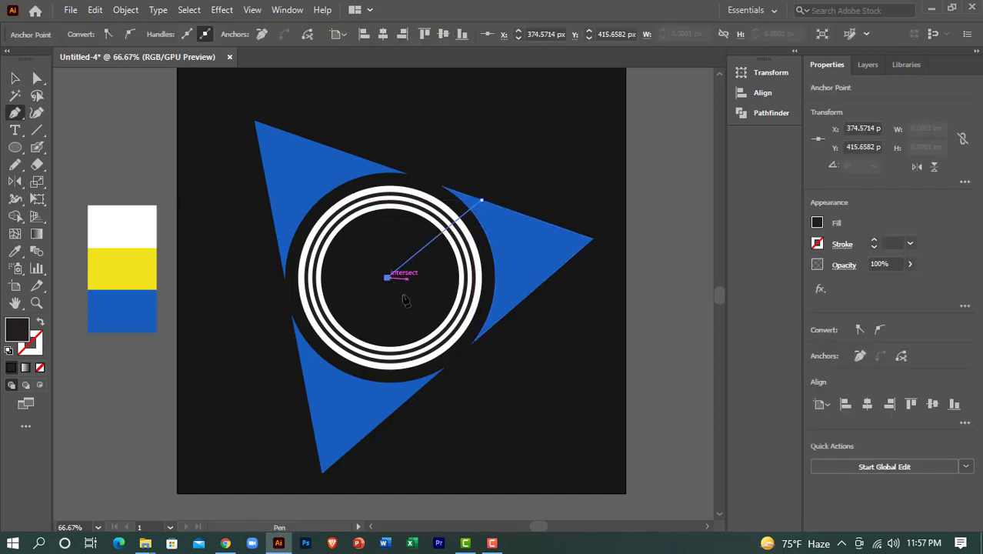
pyautogui.click(512, 403)
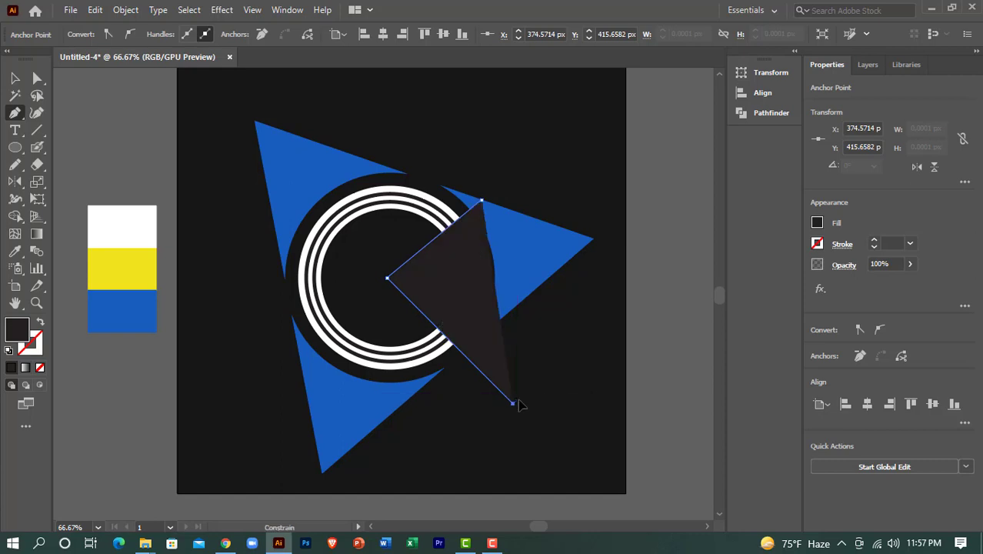
pyautogui.click(481, 201)
pyautogui.press('v')
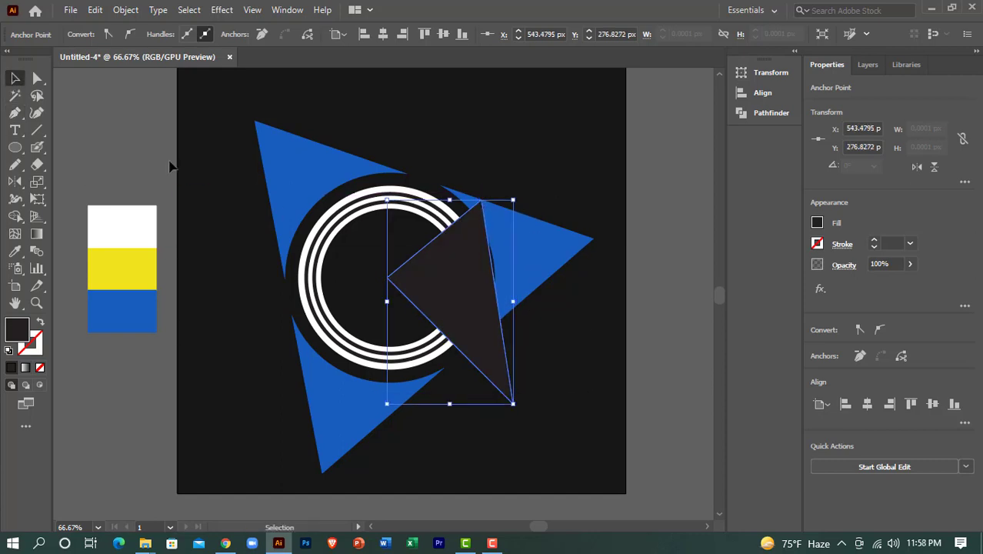
# Try to cut the wedge area out of the rings with Shape Builder.
pyautogui.click(324, 237)
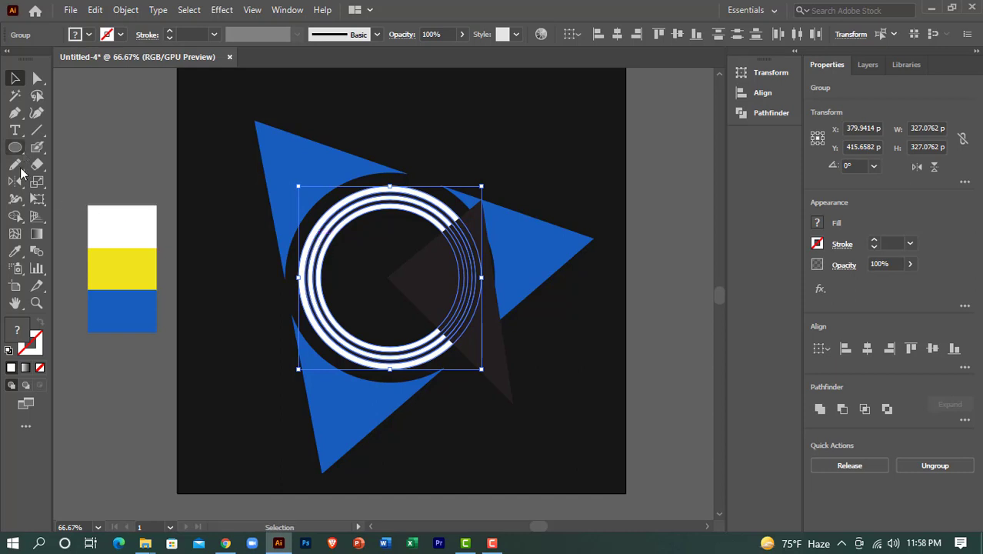
pyautogui.click(14, 216)
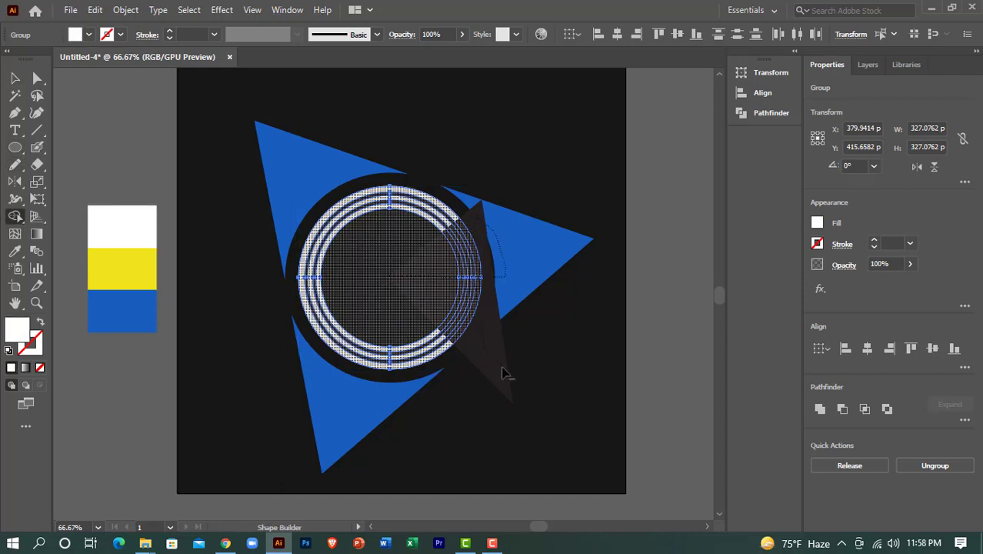
pyautogui.moveTo(497, 340); pyautogui.dragTo(496, 341)
pyautogui.hotkey('ctrl', 'z')
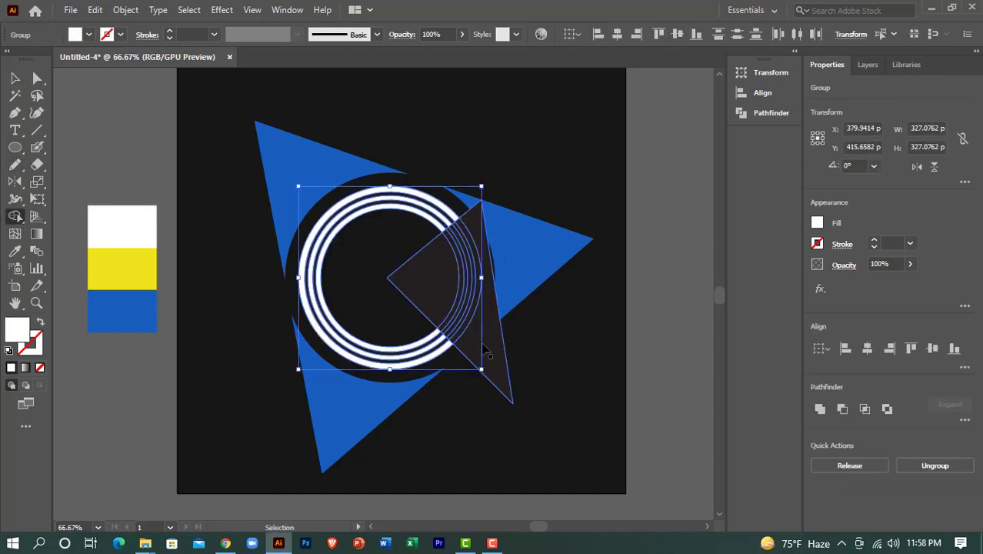
pyautogui.press('v')
pyautogui.click(509, 292)
# Select the wedge together with all the rings and cut the wedge area away with Shape Builder, leaving an open C shape.
pyautogui.click(450, 270)
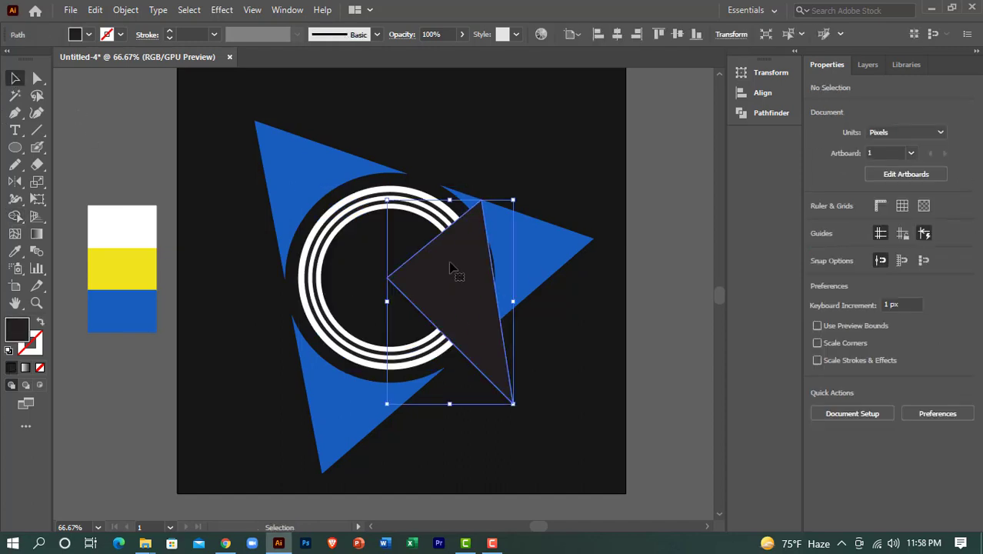
pyautogui.keyDown('shift'); pyautogui.click(433, 225); pyautogui.keyUp('shift')
pyautogui.click(15, 217)
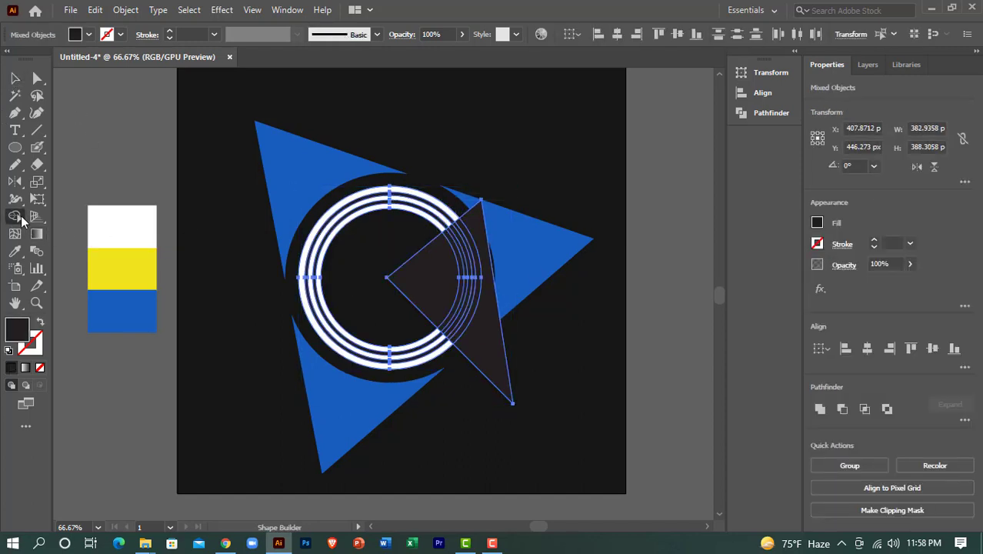
pyautogui.moveTo(392, 296); pyautogui.dragTo(502, 281)
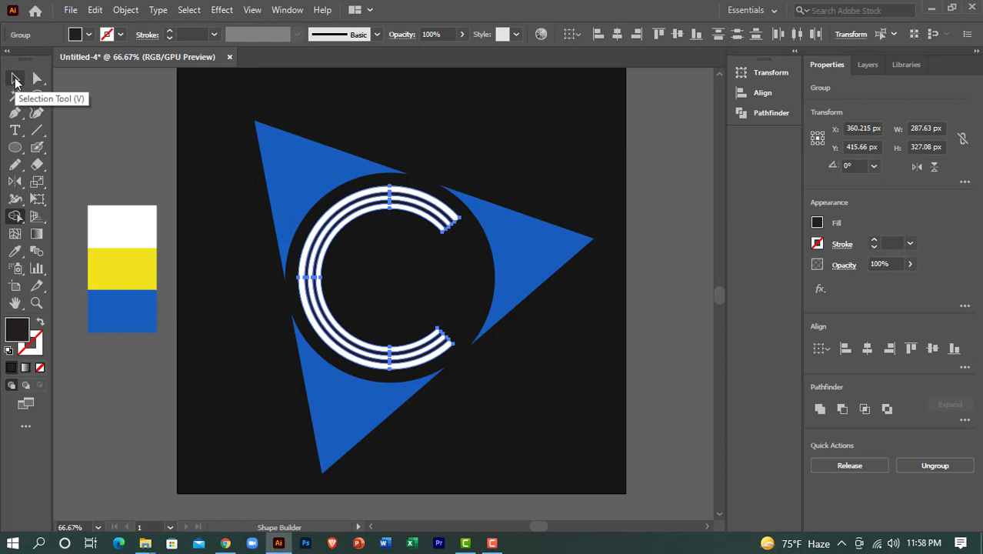
pyautogui.click(14, 77)
pyautogui.click(681, 328)
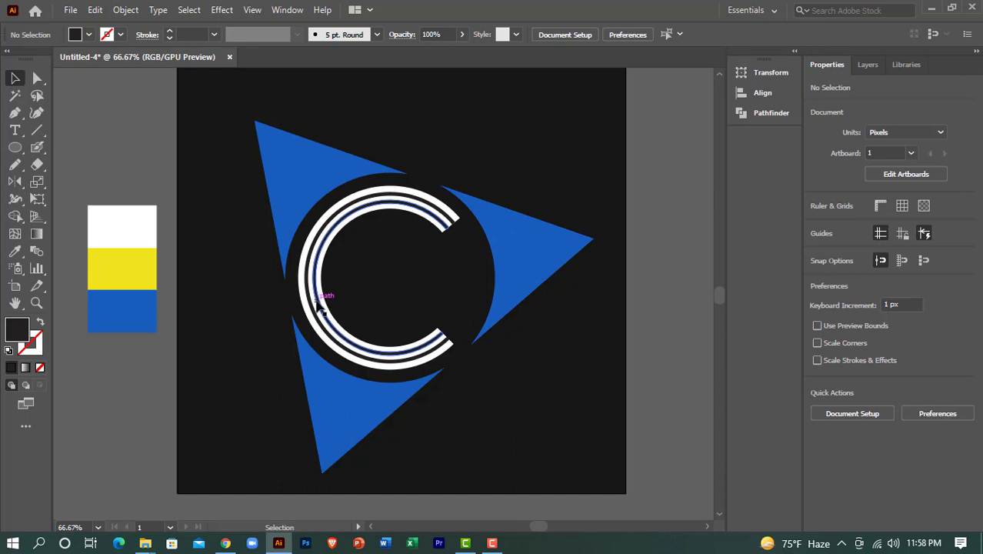
# Draw a dark rectangle about 81 by 21 px across the C's stripes on the side opposite its opening.
pyautogui.click(14, 147)
pyautogui.click(63, 142)
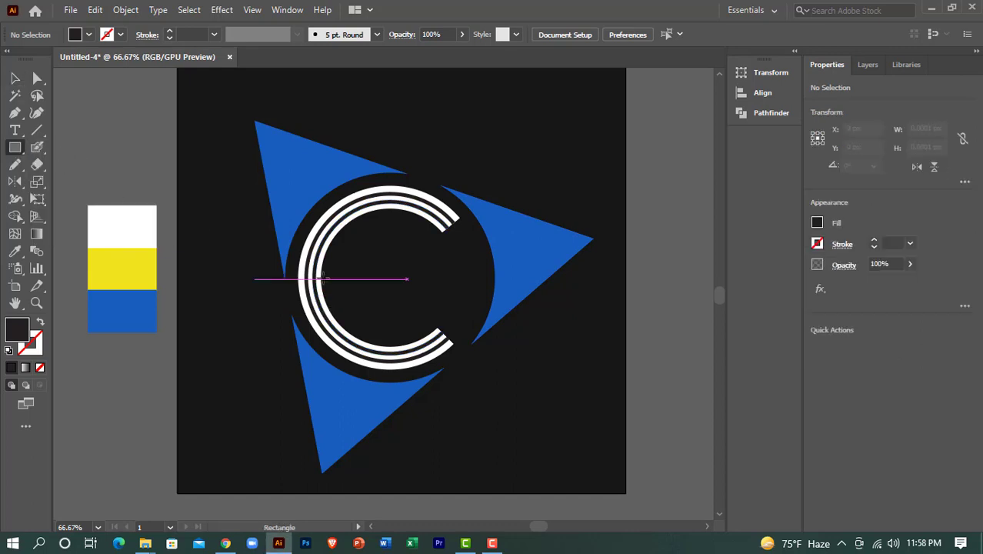
pyautogui.moveTo(292, 280); pyautogui.dragTo(340, 291)
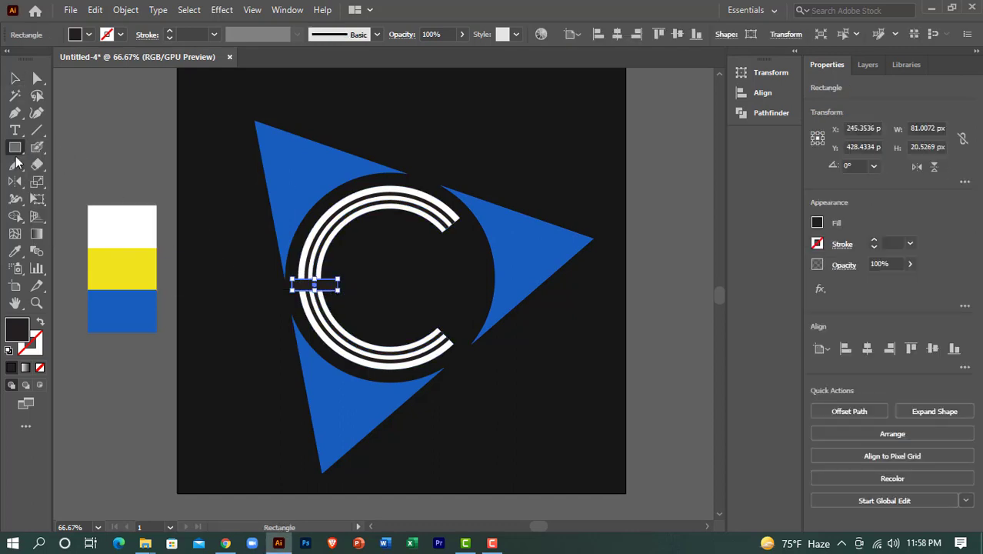
pyautogui.click(15, 78)
pyautogui.click(38, 114)
pyautogui.click(311, 291)
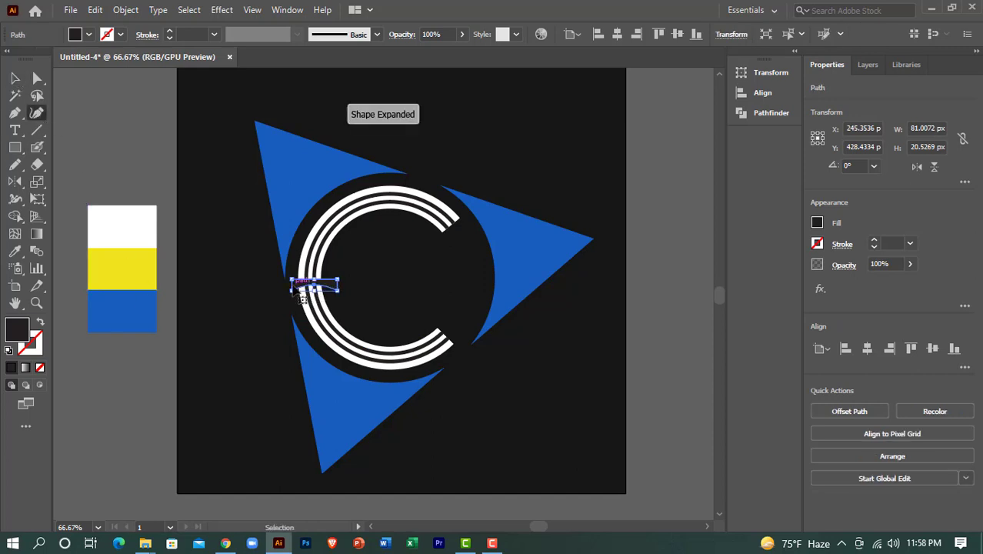
pyautogui.press('v')
pyautogui.click(136, 408)
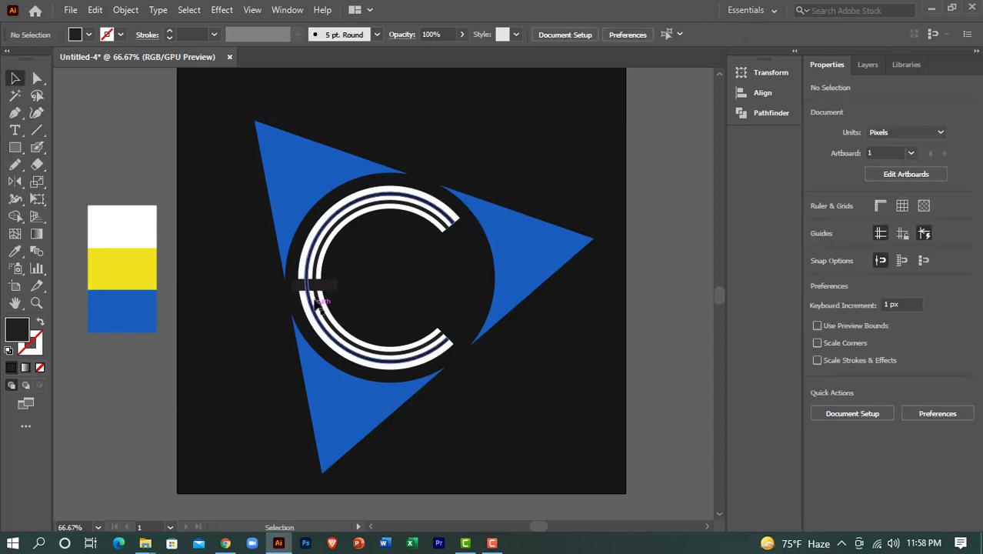
# Enlarge the dark rectangle to about 81 by 29 px and reposition it across the C's stripes.
pyautogui.moveTo(310, 293); pyautogui.dragTo(304, 294)
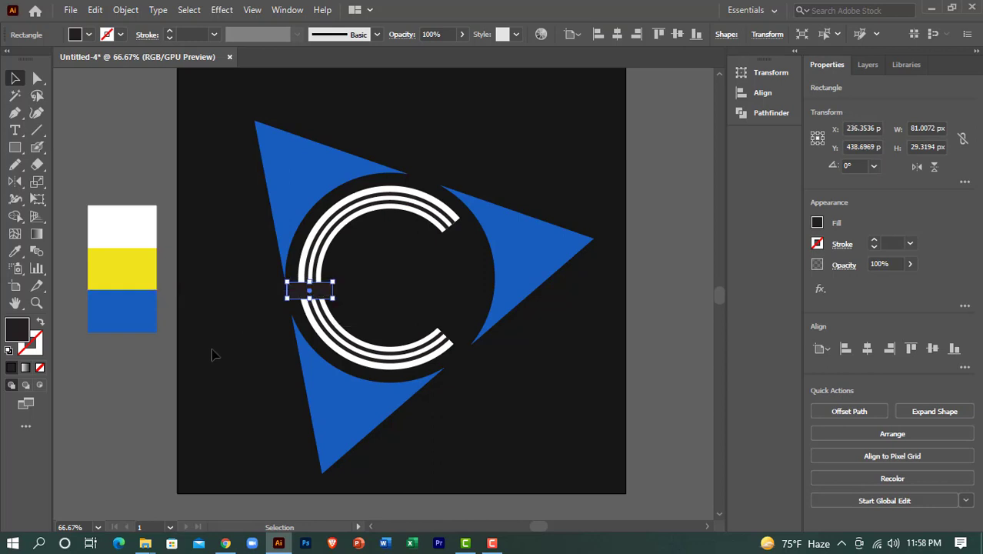
pyautogui.click(150, 395)
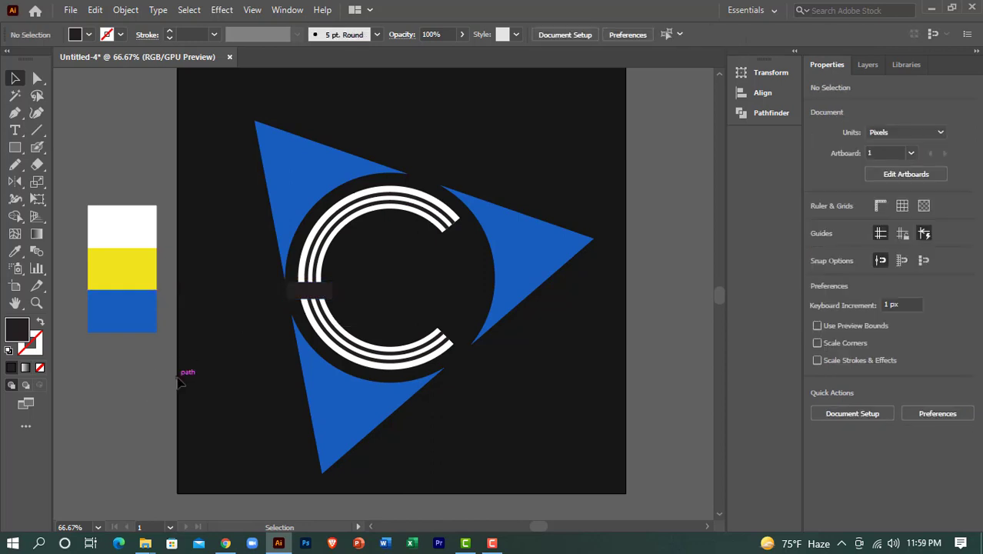
pyautogui.click(323, 294)
pyautogui.moveTo(323, 300)
pyautogui.mouseDown()
pyautogui.moveTo(343, 290)
pyautogui.moveTo(338, 306)
pyautogui.moveTo(336, 296)
pyautogui.mouseUp()
pyautogui.click(278, 305)
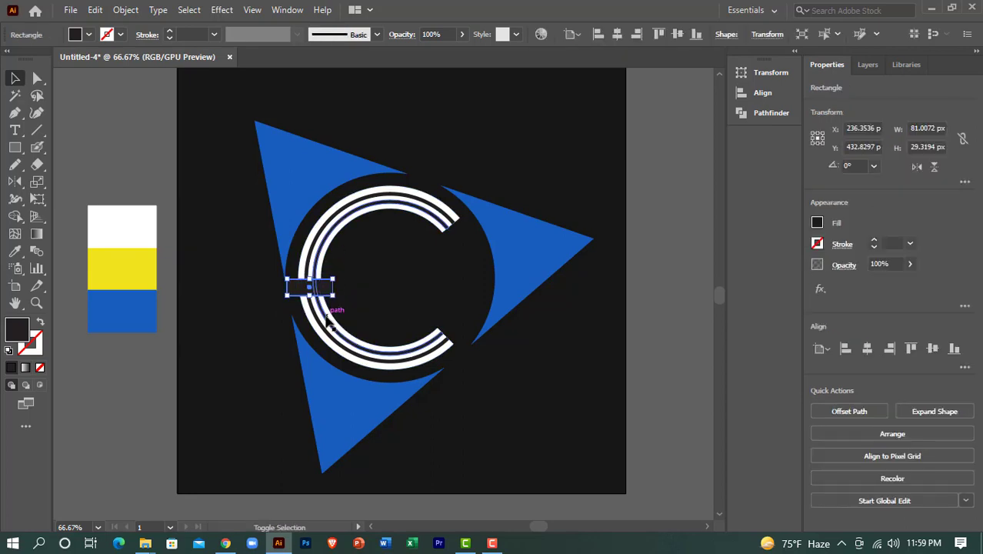
# Select the rectangle with both dark rings and remove the dark stripes from the C's lower half with Shape Builder.
pyautogui.keyDown('shift'); pyautogui.click(326, 323); pyautogui.keyUp('shift')
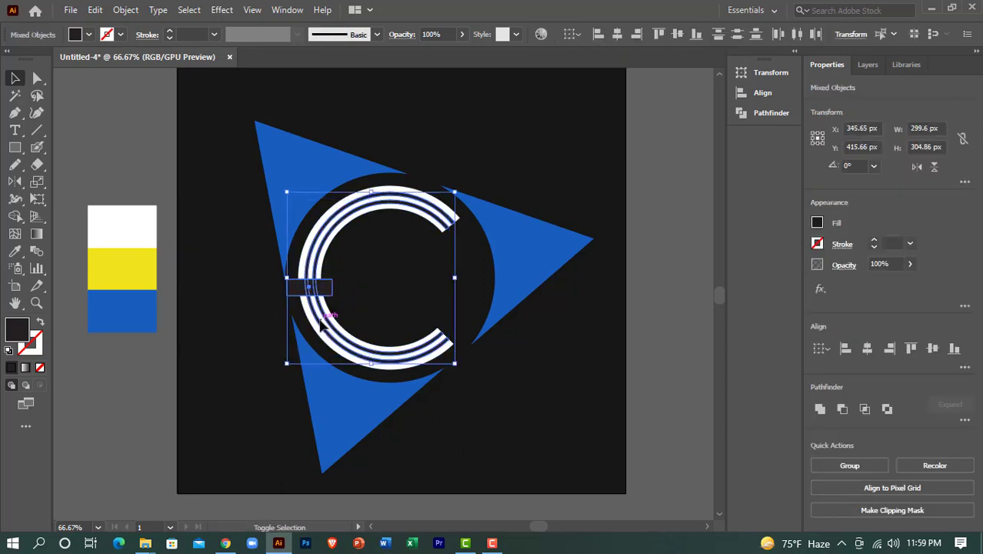
pyautogui.click(16, 216)
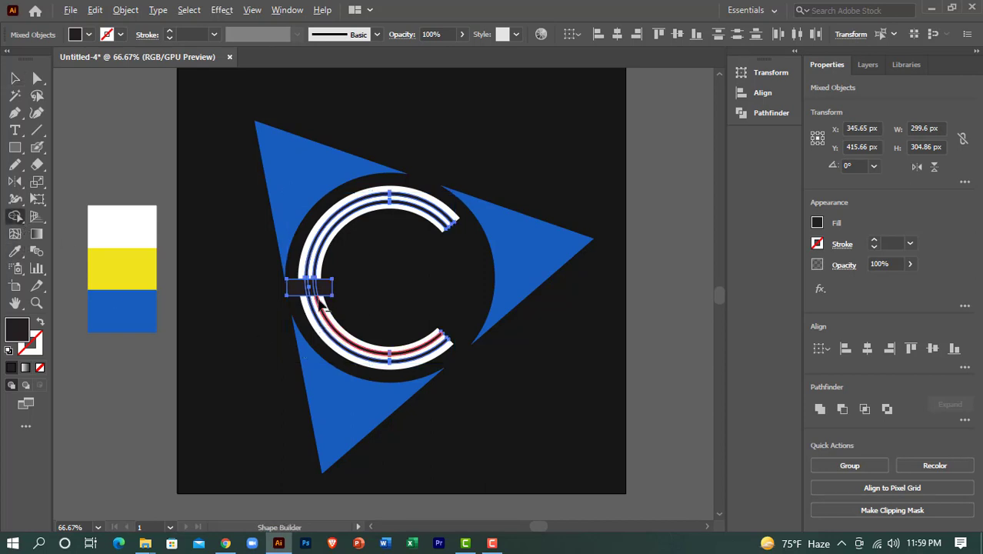
pyautogui.moveTo(337, 338); pyautogui.dragTo(369, 351)
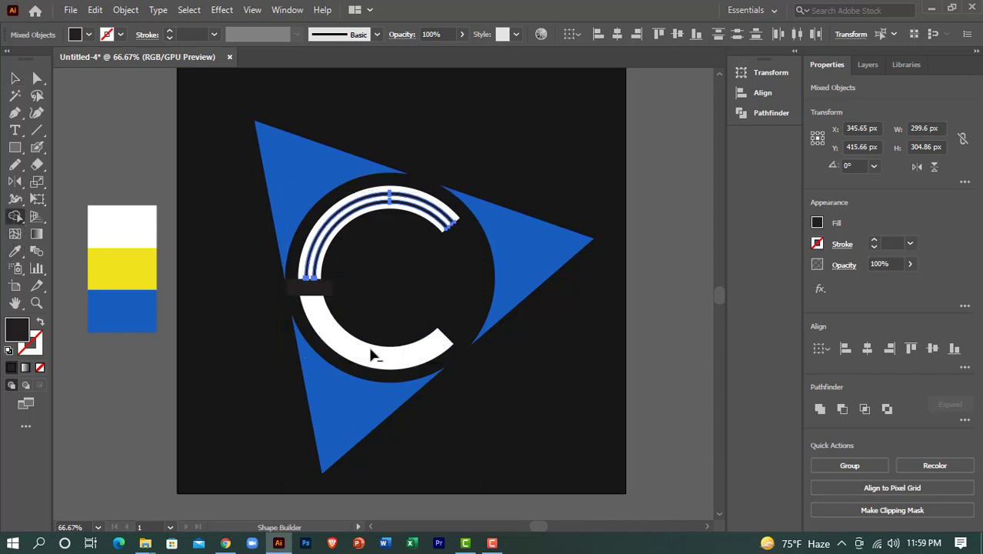
pyautogui.press('v')
pyautogui.click(231, 325)
pyautogui.click(323, 325)
pyautogui.click(231, 325)
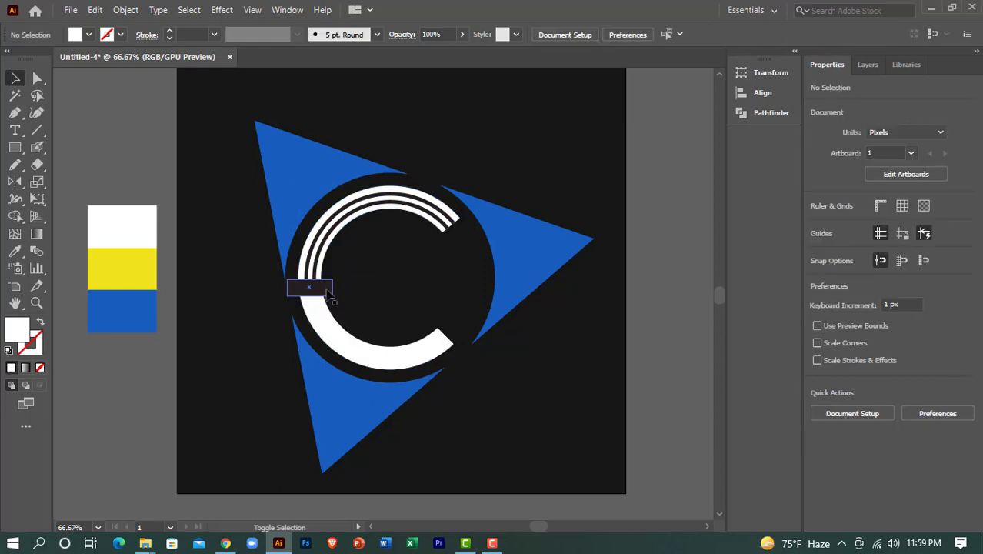
# Select the white C with the rectangle and cut the rectangle area away with Shape Builder, splitting the C into two arcs.
pyautogui.click(332, 311)
pyautogui.keyDown('shift'); pyautogui.click(308, 286); pyautogui.keyUp('shift')
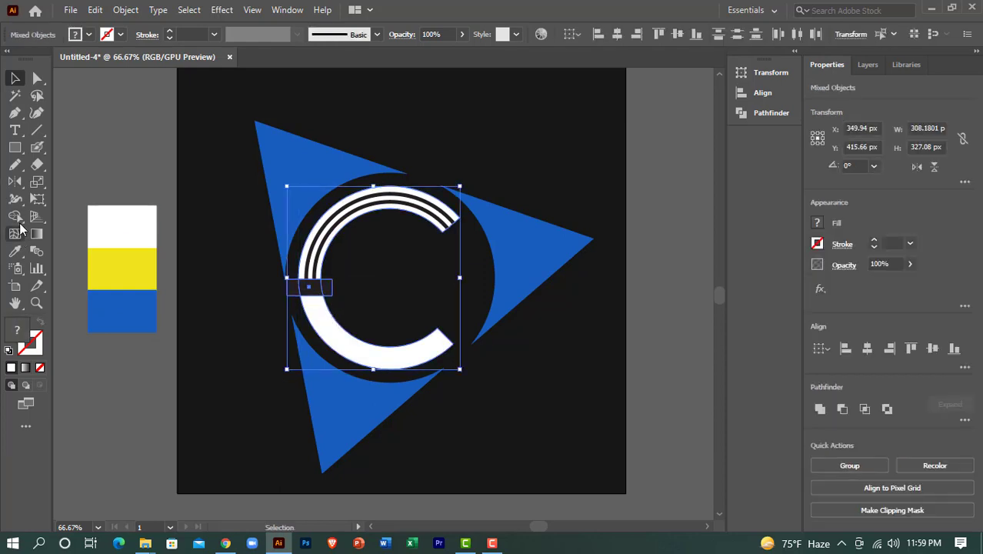
pyautogui.click(16, 216)
pyautogui.click(277, 291)
pyautogui.press('v')
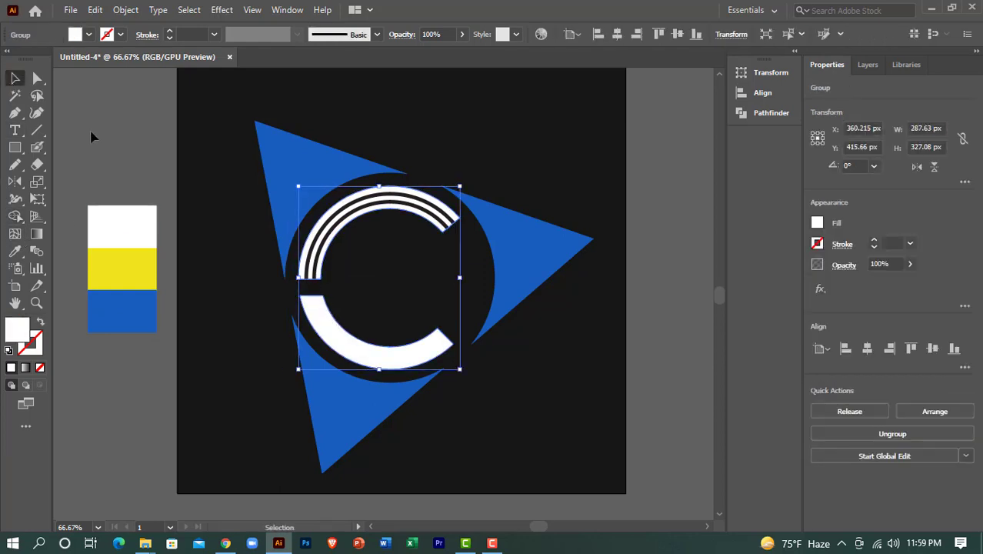
pyautogui.click(91, 137)
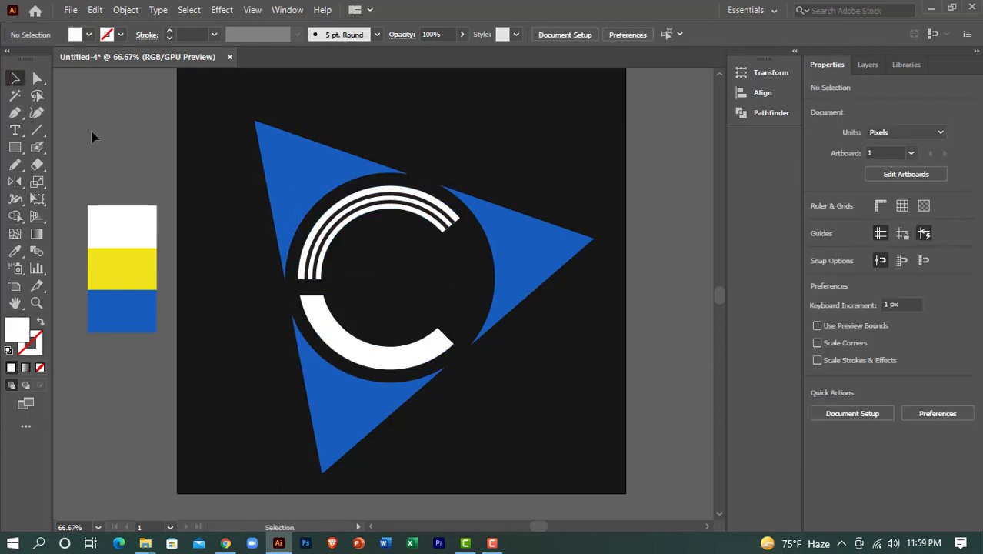
# Fill the grouped C arcs with the yellow from the palette swatch.
pyautogui.click(330, 276)
pyautogui.press('i')
pyautogui.click(122, 270)
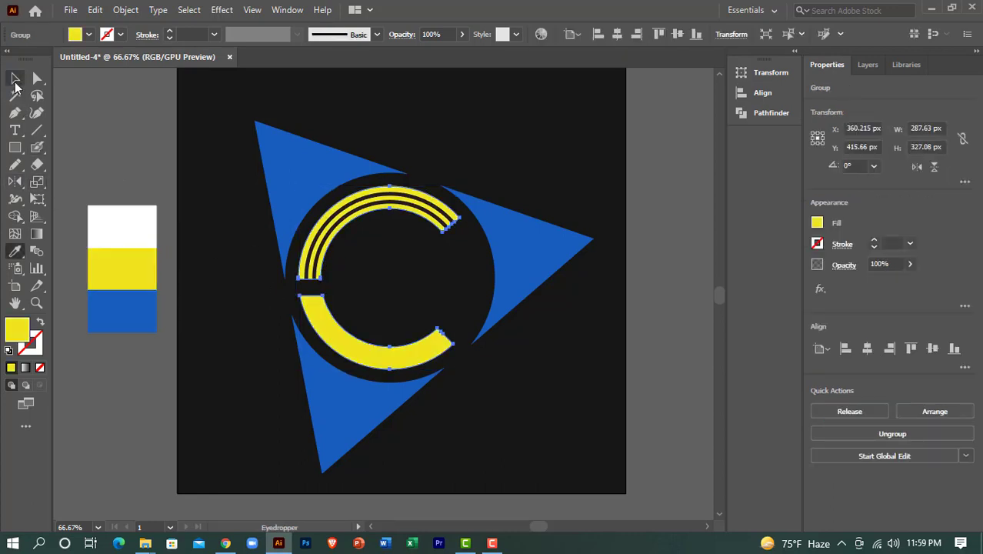
pyautogui.click(15, 80)
# Ungroup the C and apply the palette yellow to it again.
pyautogui.rightClick(316, 247)
pyautogui.click(343, 367)
pyautogui.click(689, 330)
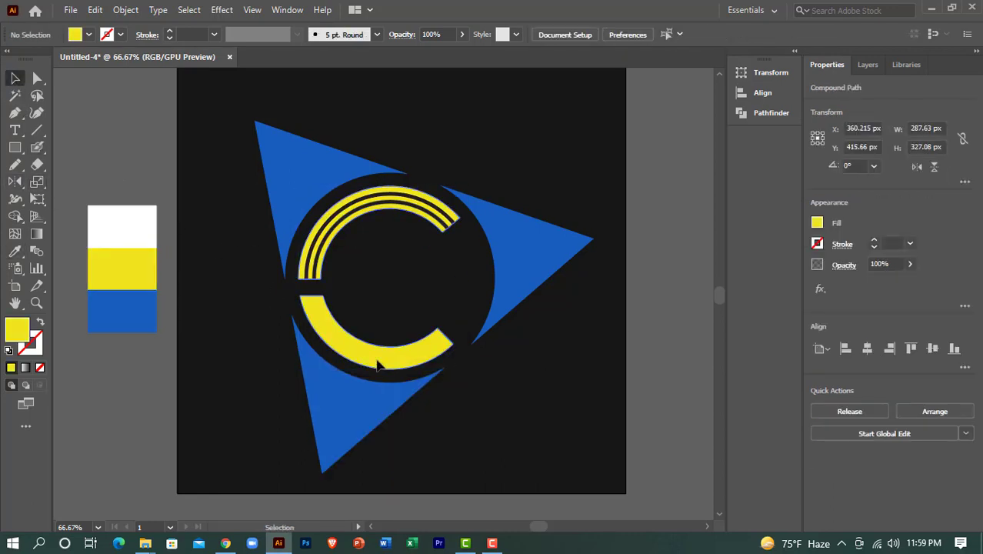
pyautogui.click(377, 365)
pyautogui.press('i')
pyautogui.click(121, 264)
pyautogui.press('v')
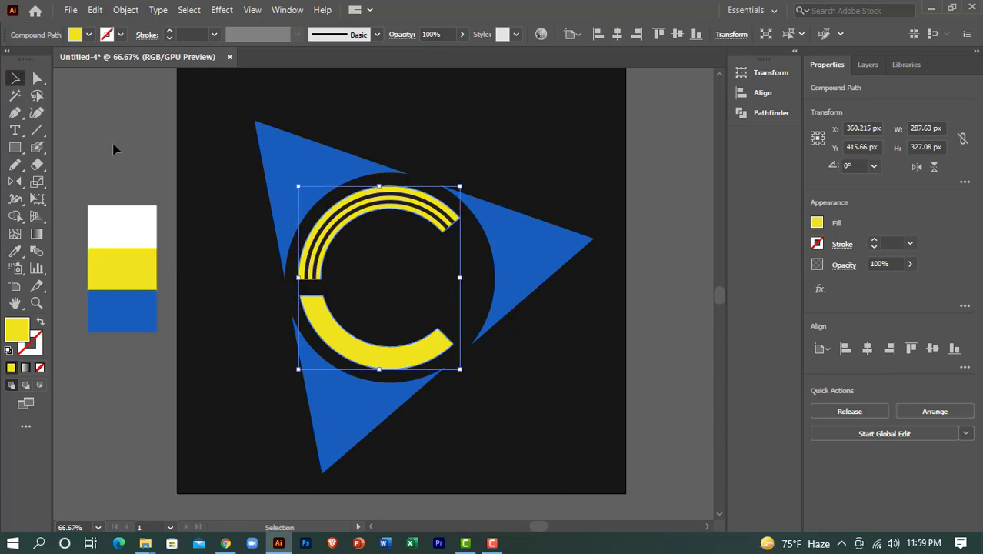
# Split the C's compound path into separate pieces with the Pathfinder Divide operation.
pyautogui.rightClick(348, 109)
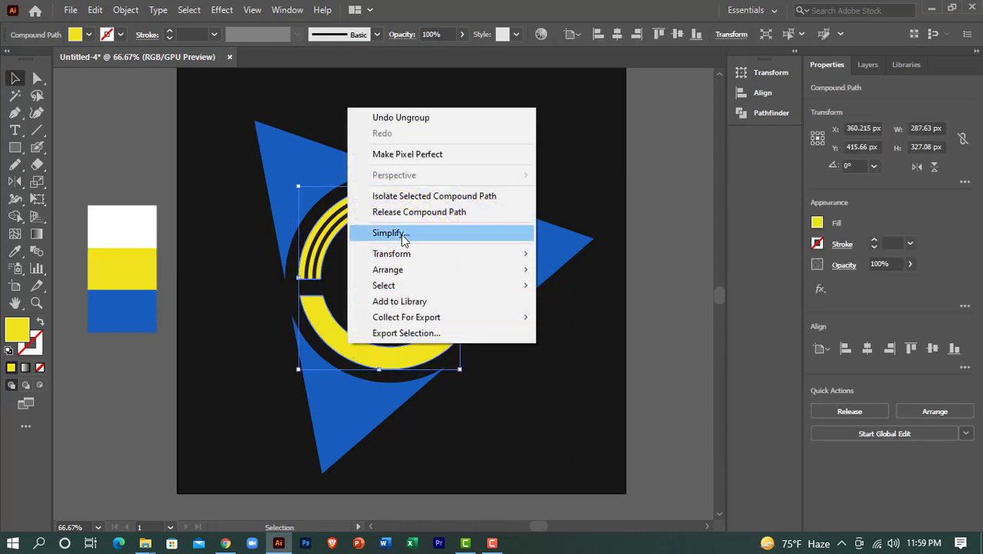
pyautogui.click(400, 118)
pyautogui.click(347, 354)
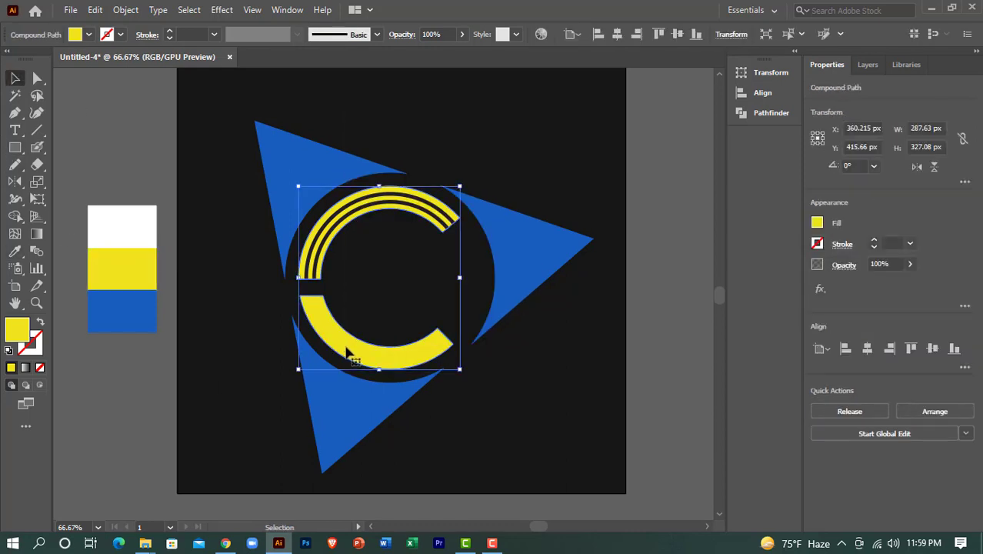
pyautogui.click(964, 368)
pyautogui.click(965, 368)
pyautogui.click(743, 114)
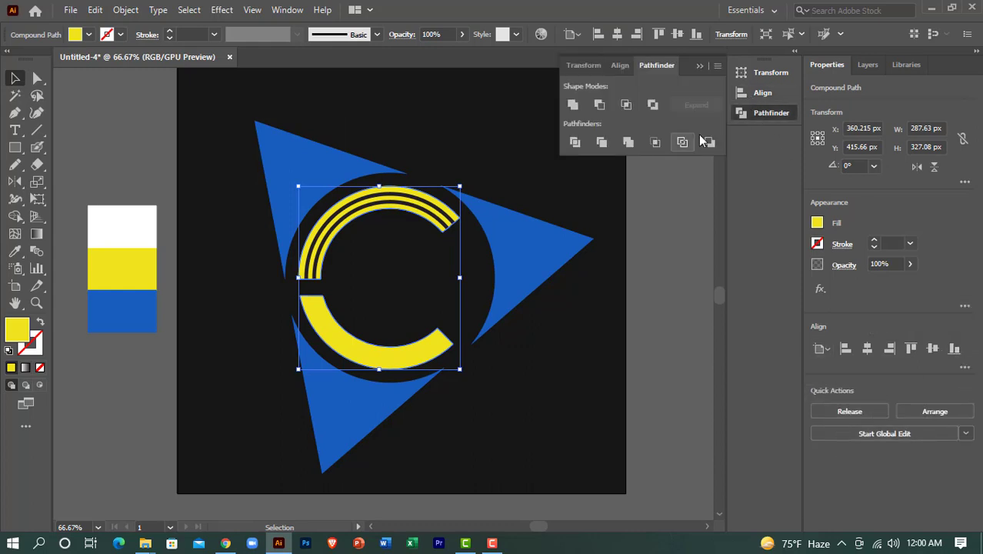
pyautogui.click(573, 144)
# Ungroup the divided C pieces and deselect them.
pyautogui.click(402, 366)
pyautogui.click(398, 360)
pyautogui.press('a')
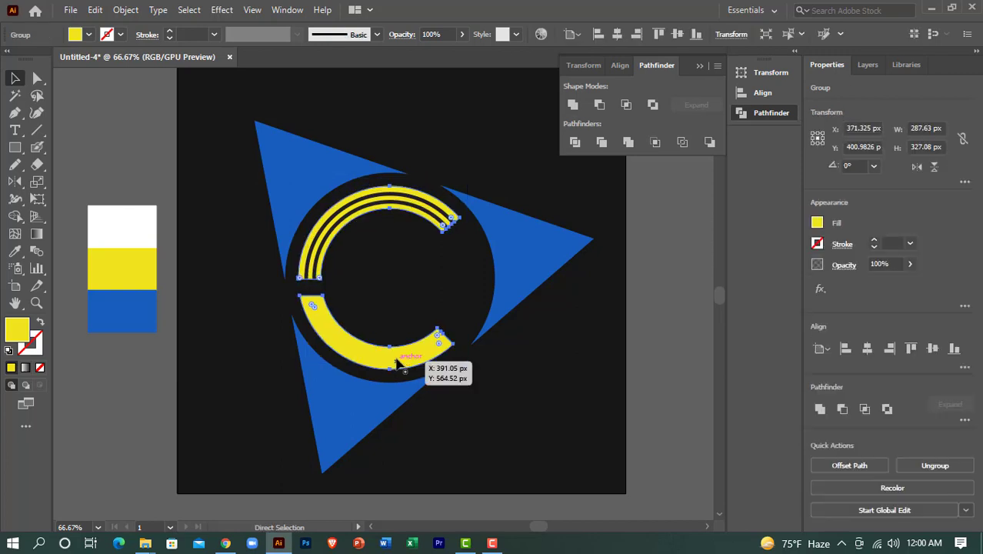
pyautogui.rightClick(397, 360)
pyautogui.click(431, 223)
pyautogui.click(245, 342)
# Fill the C's solid lower arc with the white from the palette swatch.
pyautogui.press('v')
pyautogui.click(354, 355)
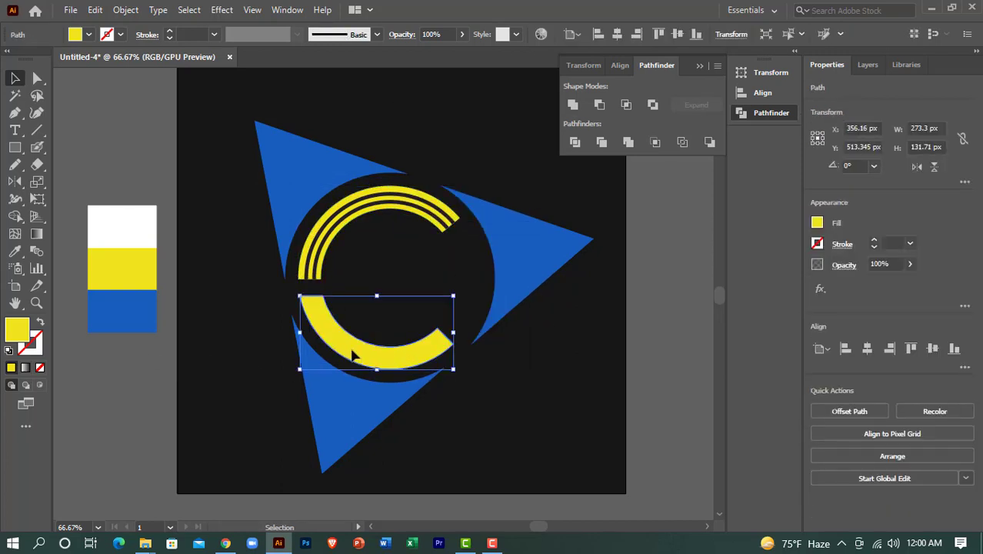
pyautogui.press('i')
pyautogui.click(123, 228)
pyautogui.press('v')
pyautogui.click(74, 137)
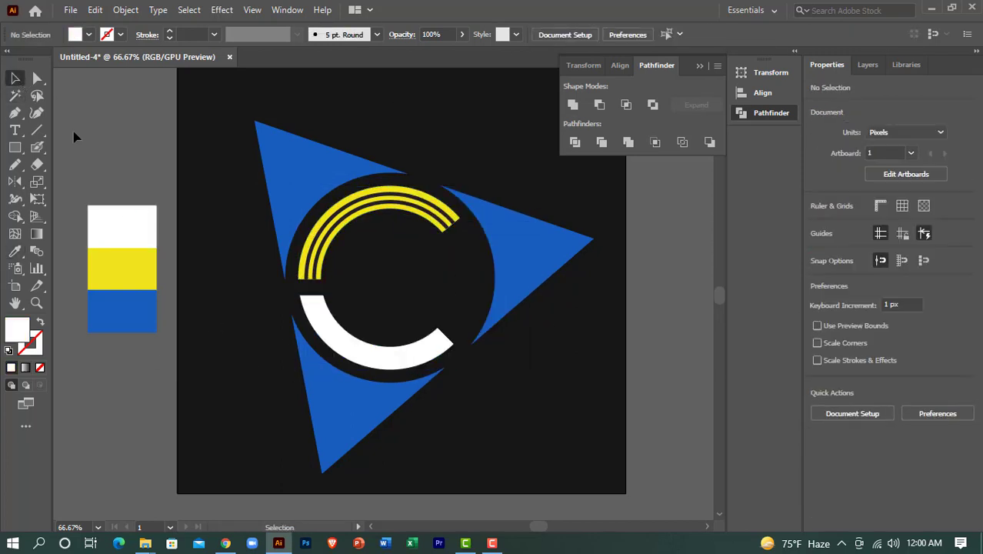
# View the whole logo on the artboard with nothing selected and collapse the Pathfinder options.
pyautogui.click(343, 201)
pyautogui.keyDown('shift'); pyautogui.click(390, 366); pyautogui.keyUp('shift')
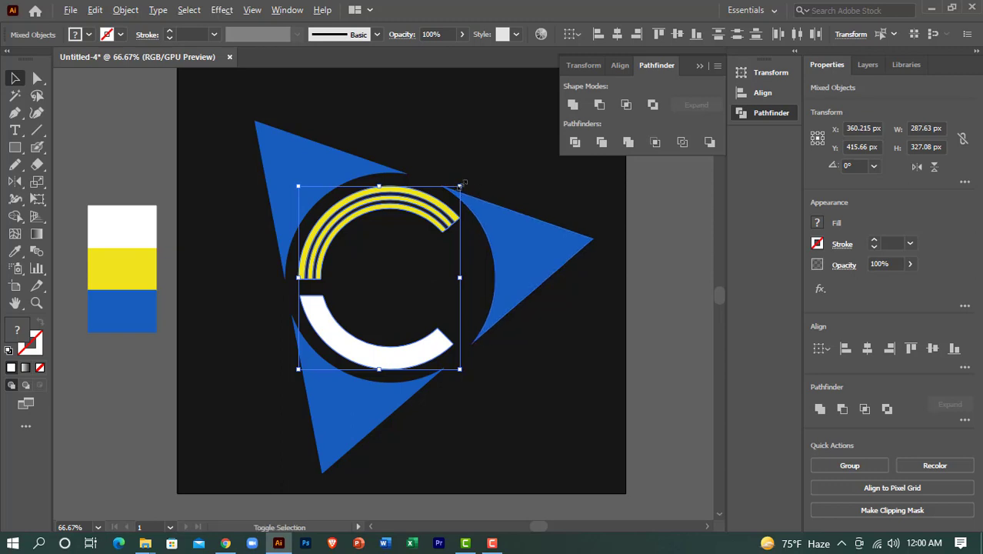
pyautogui.click(232, 338)
pyautogui.hotkey('ctrl', '-')
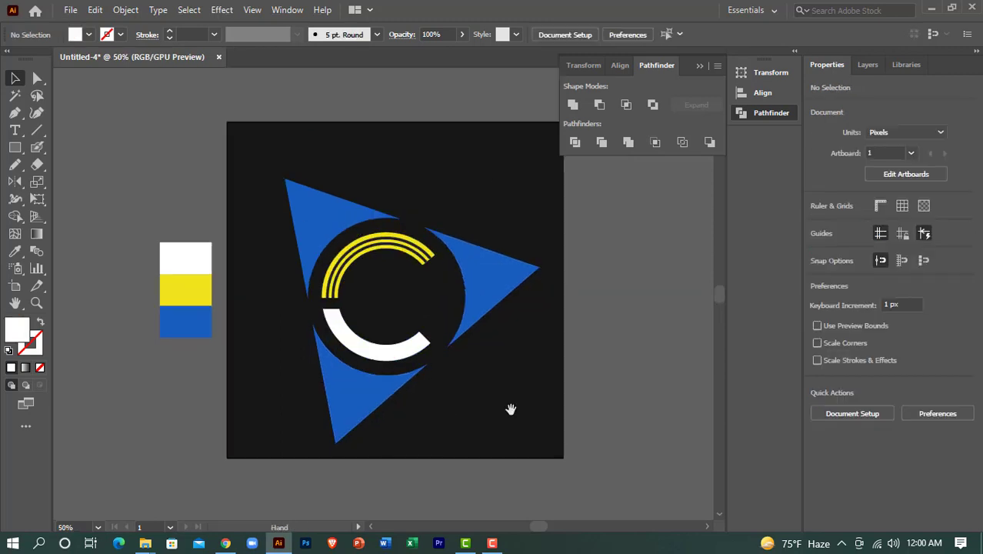
pyautogui.moveTo(509, 412); pyautogui.dragTo(502, 408)
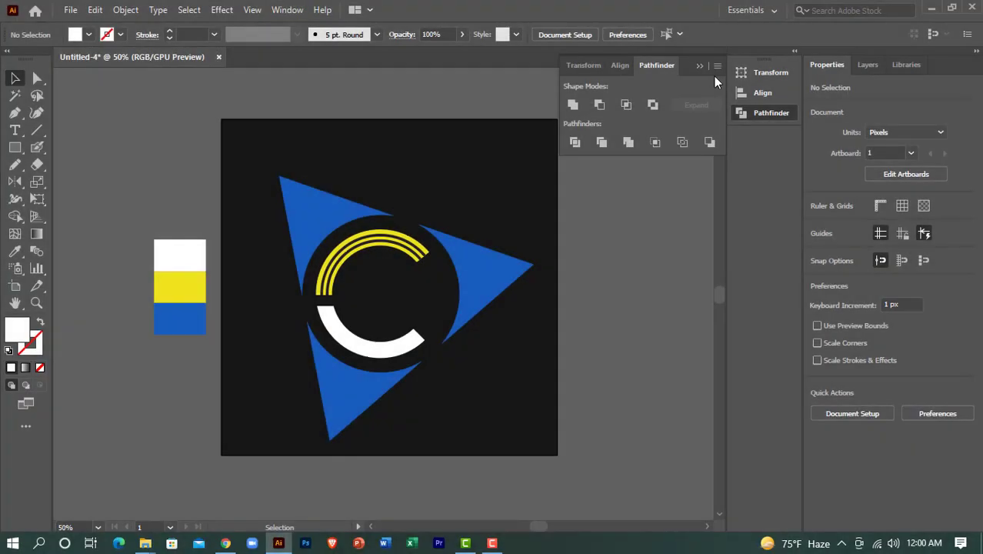
pyautogui.click(717, 330)
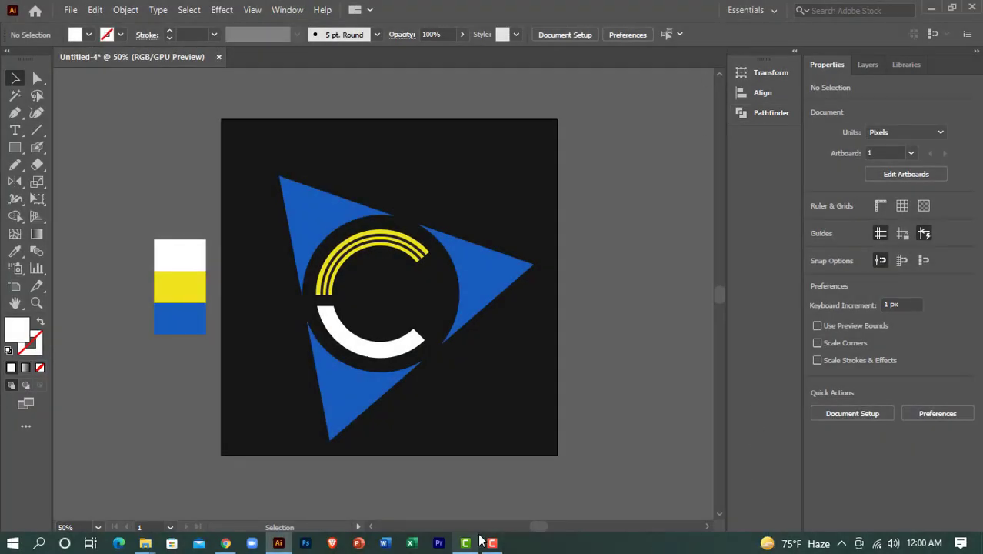
# Add the text "ok" at the artboard's lower edge.
pyautogui.click(14, 130)
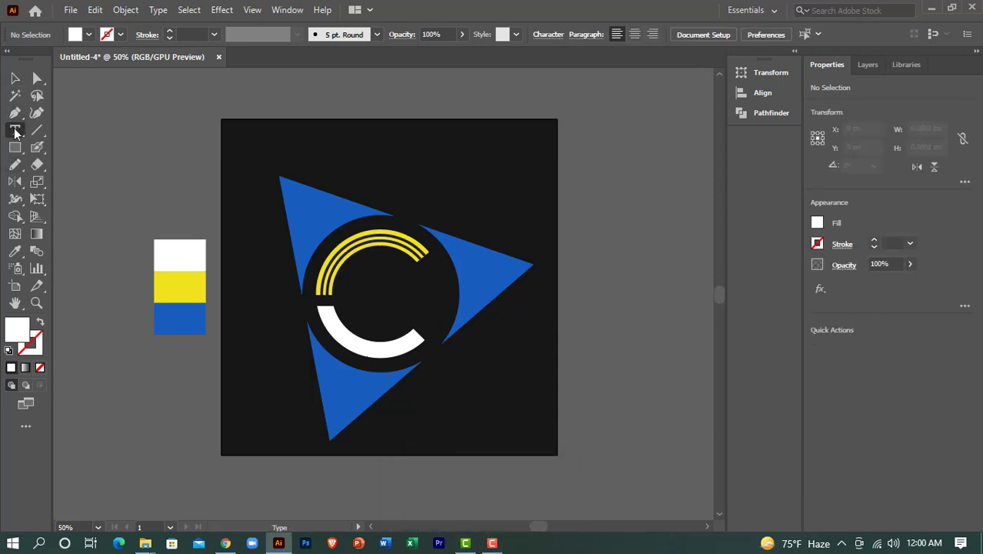
pyautogui.click(377, 477)
pyautogui.write('ok')
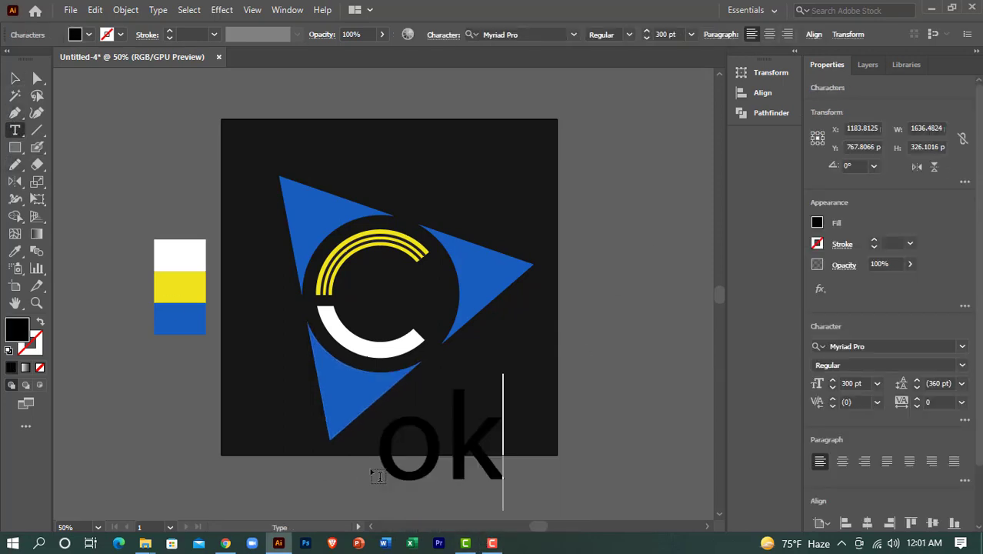
# Move the "ok" text below the artboard, roughly centred under the logo.
pyautogui.click(17, 80)
pyautogui.moveTo(492, 456); pyautogui.dragTo(419, 490)
pyautogui.scroll(-4, 419, 490)
pyautogui.scroll(1, 415, 481)
pyautogui.moveTo(397, 449); pyautogui.dragTo(410, 486)
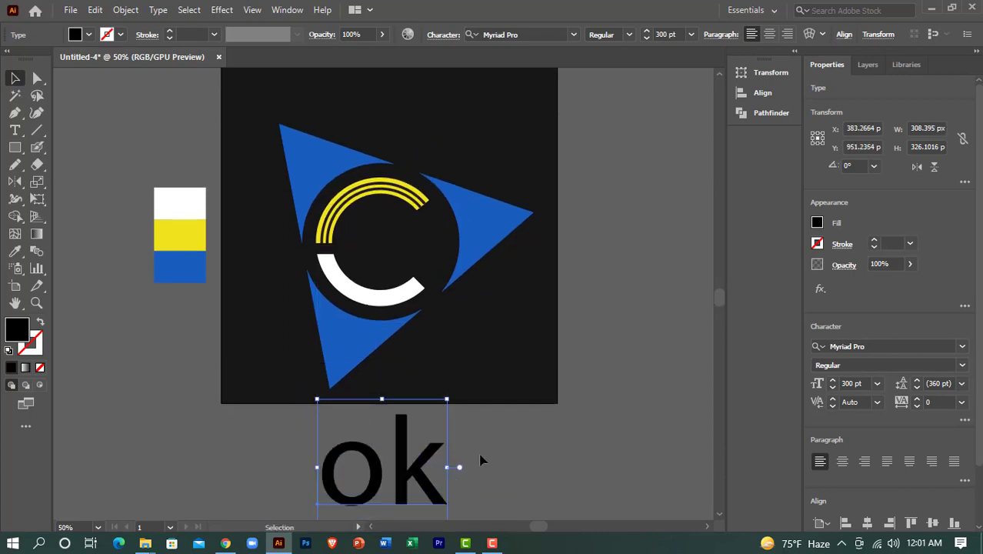